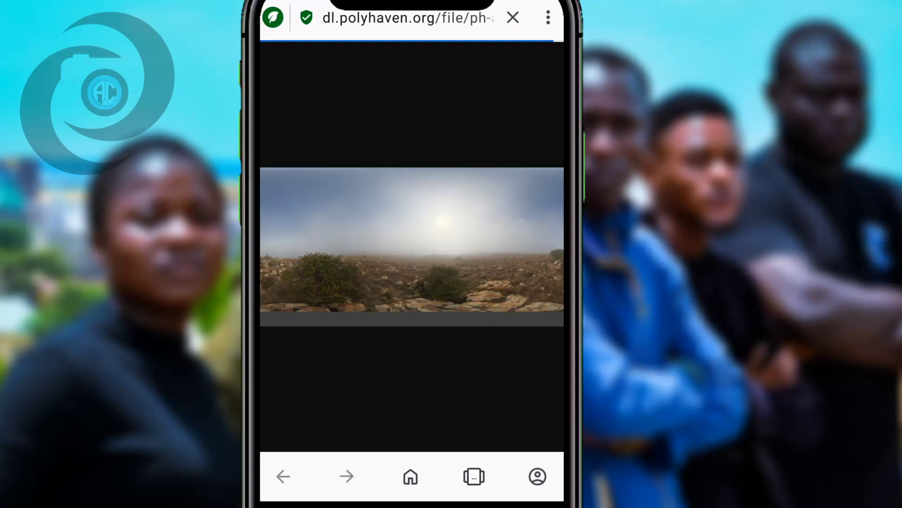
Save the Poly Haven panorama kloofendal_28d_misty.jpg (39 MB) to the phone
right_click(298, 273)
click(359, 270)
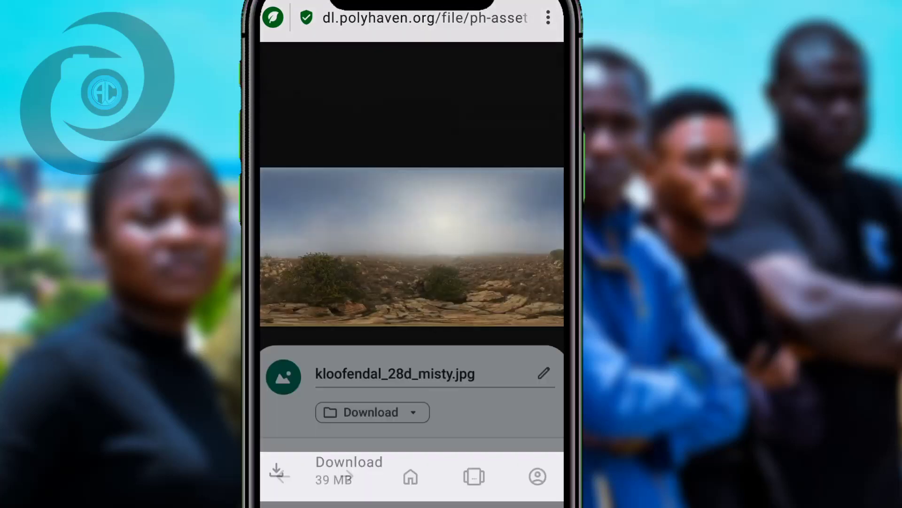
click(431, 428)
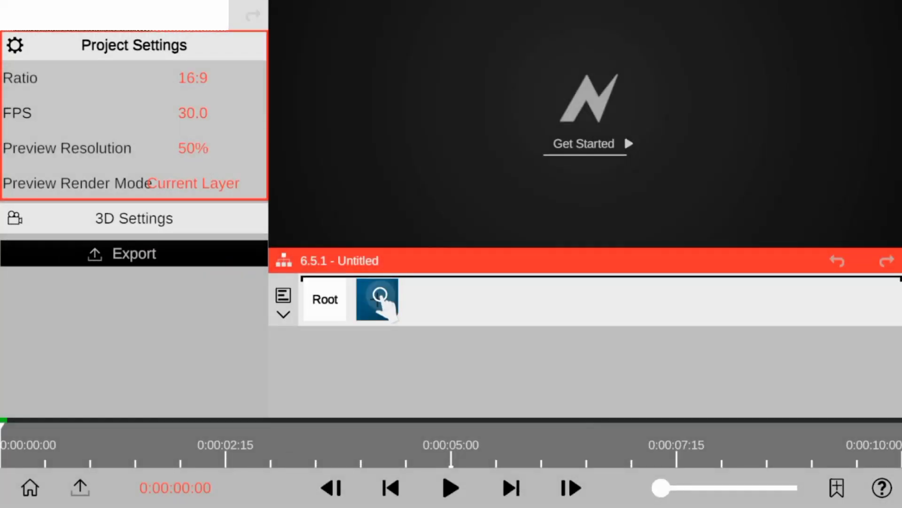
Import the misty panorama as an Image layer, then expand Root's 3D Settings
click(379, 296)
click(597, 55)
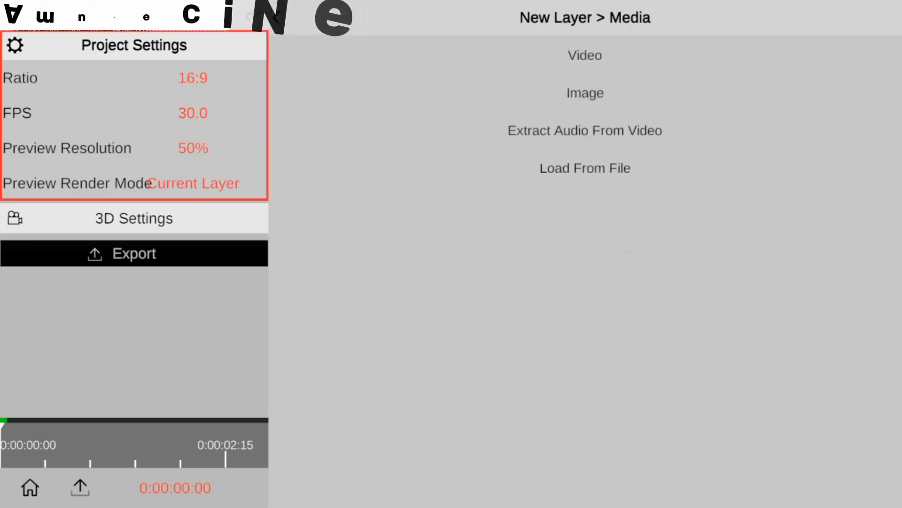
click(342, 90)
click(331, 300)
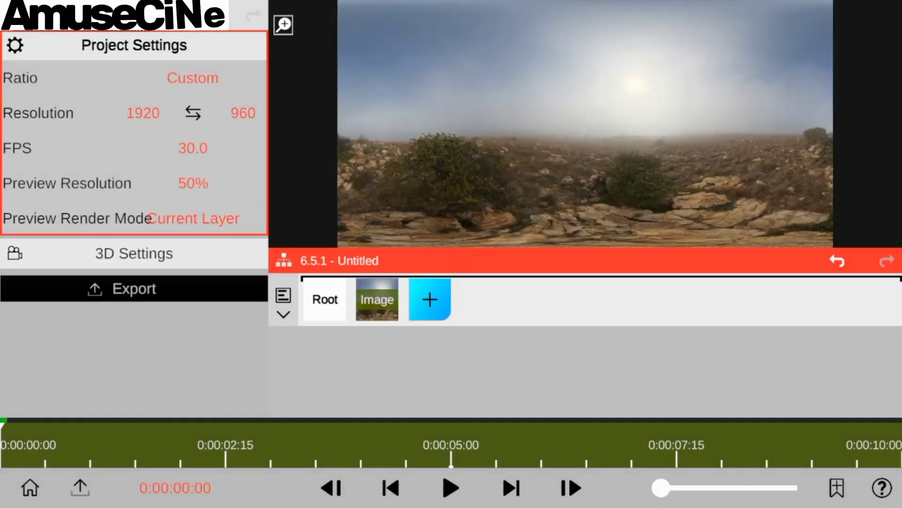
click(143, 249)
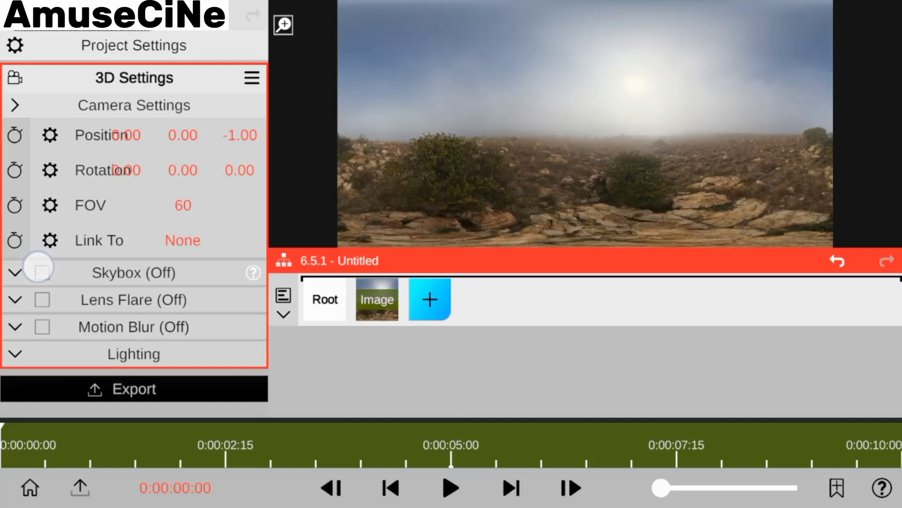
Enable the panoramic skybox and texture it with the panorama Image layer
click(134, 273)
click(177, 377)
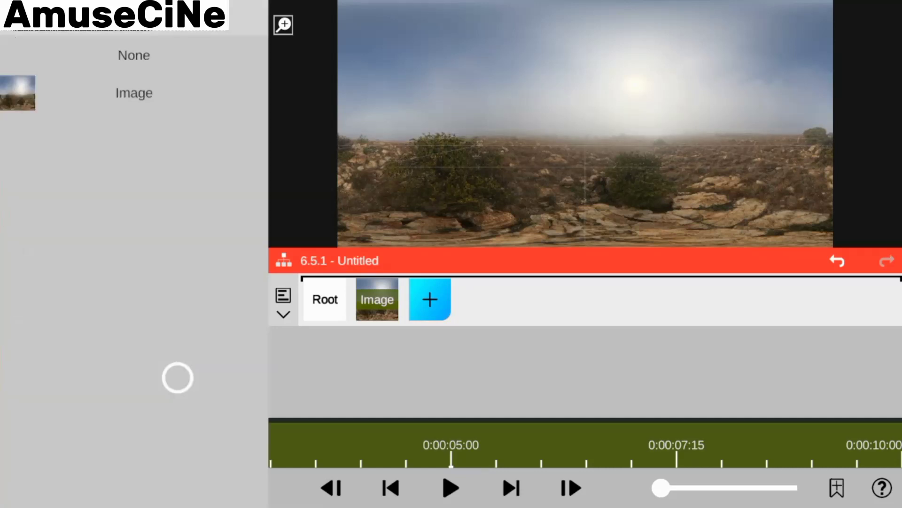
click(17, 101)
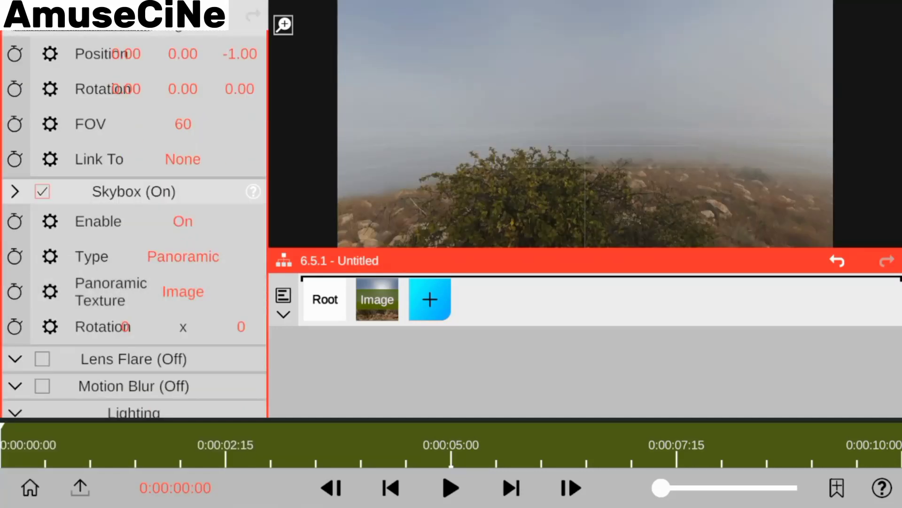
Narrow the camera FOV to 10 and tilt Rotation X to 0.18 toward the rocks
mouse_move(183, 124)
mouse_down()
mouse_move(216, 140)
mouse_move(238, 226)
mouse_up()
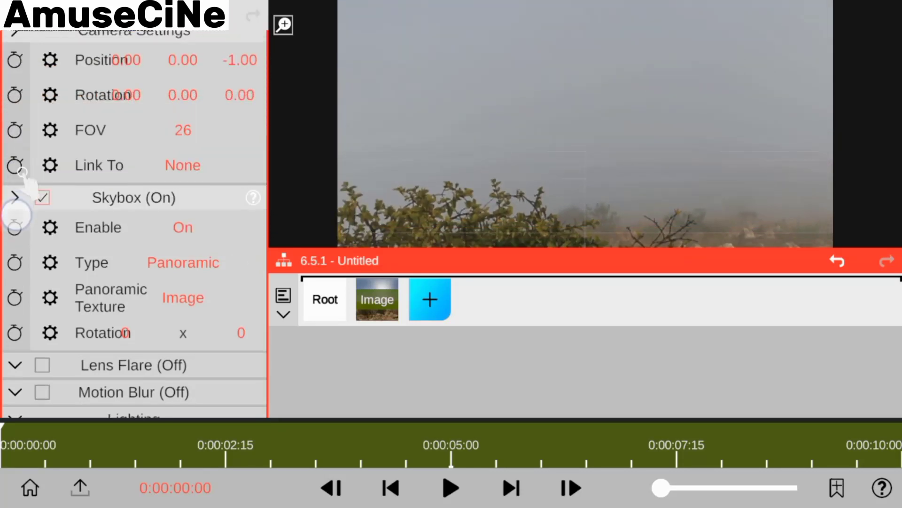
scroll(134, 226, up, 2)
drag(125, 193, 141, 131)
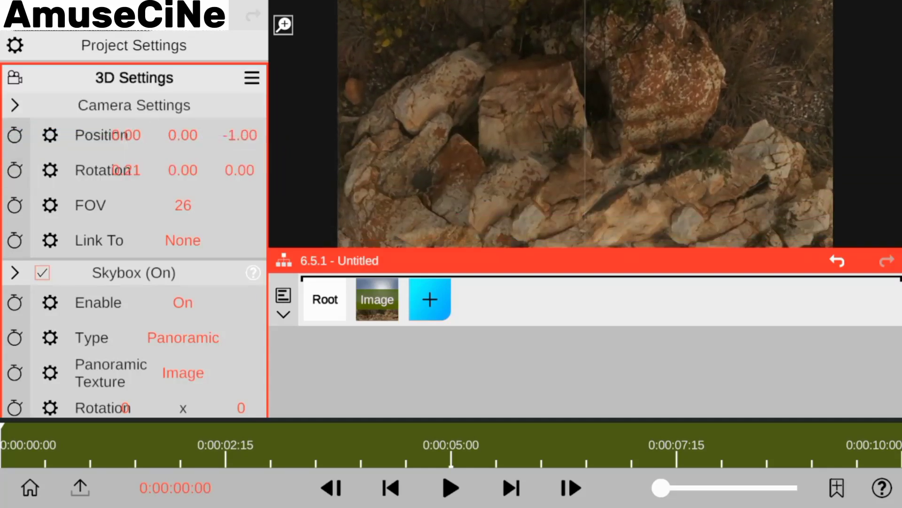
drag(183, 205, 189, 269)
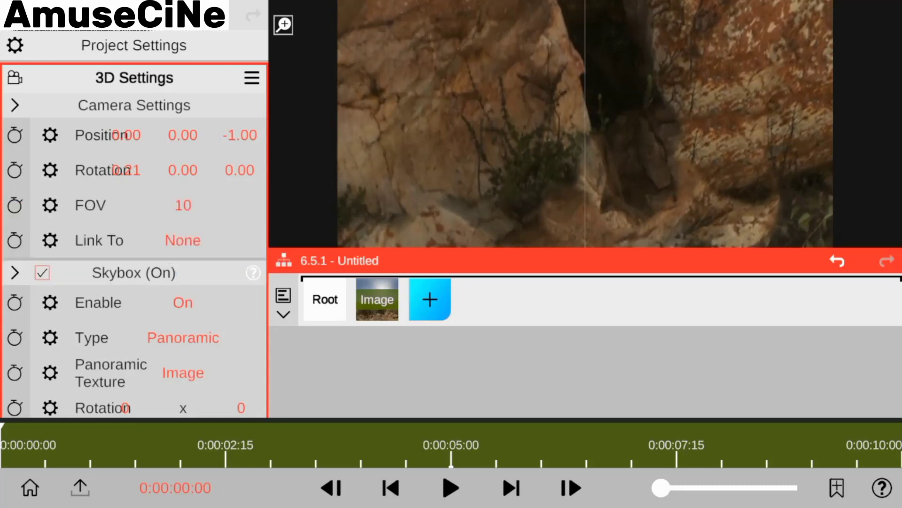
drag(34, 264, 38, 252)
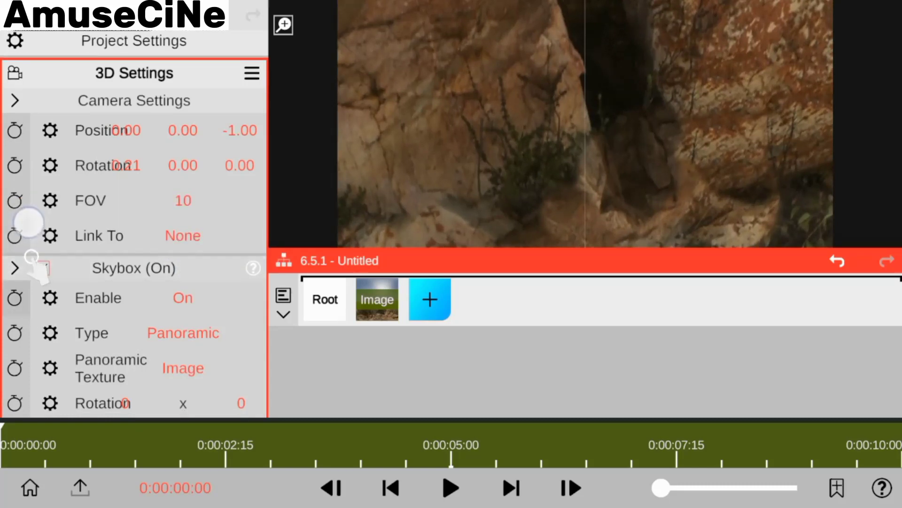
drag(126, 185, 118, 162)
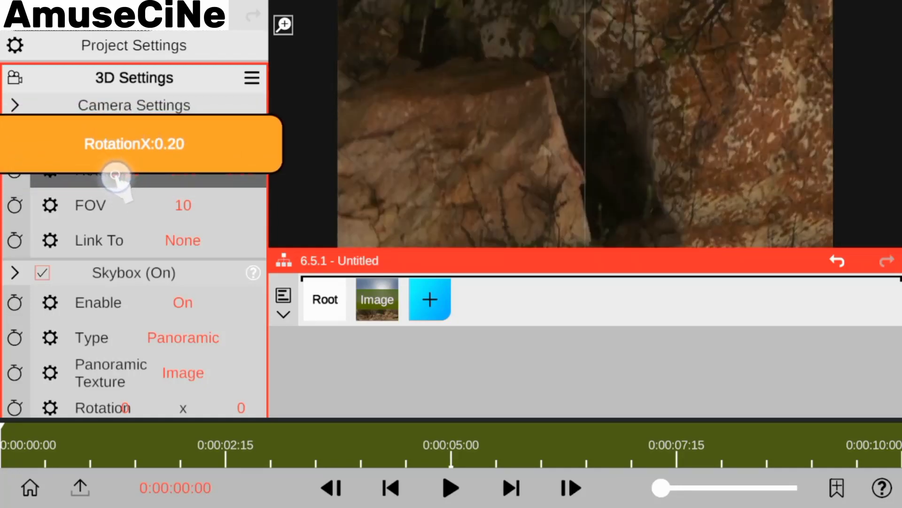
drag(115, 178, 116, 177)
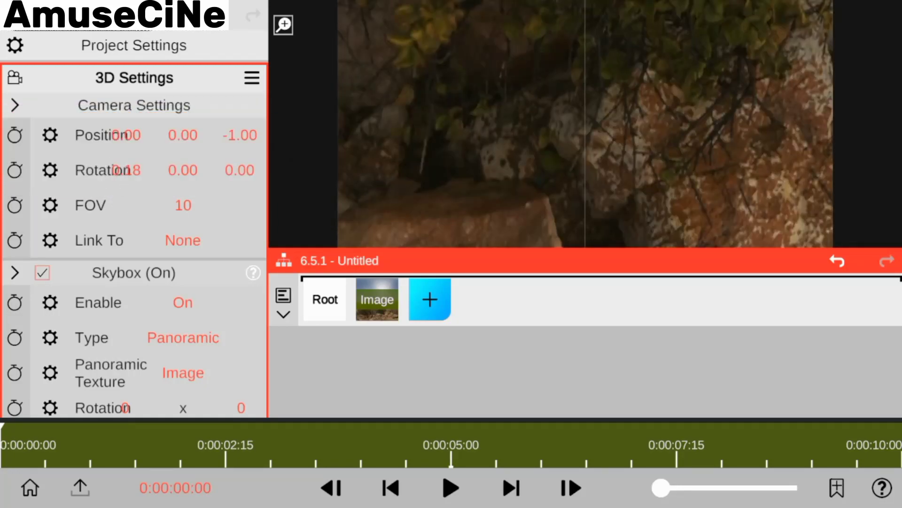
mouse_move(183, 170)
mouse_down()
mouse_move(189, 229)
mouse_move(190, 169)
mouse_up()
Undo the trial skybox and camera Z rotations, and toggle lens flare on then off
drag(36, 335, 19, 188)
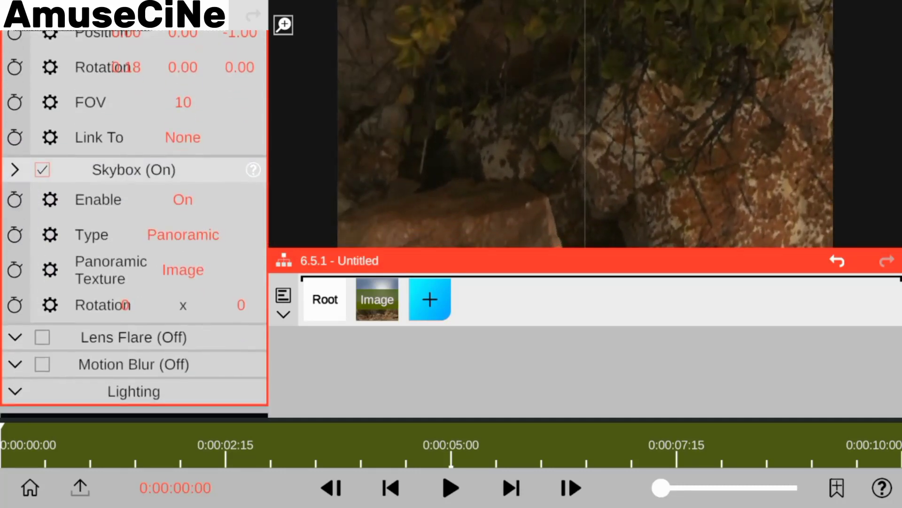
drag(241, 306, 242, 79)
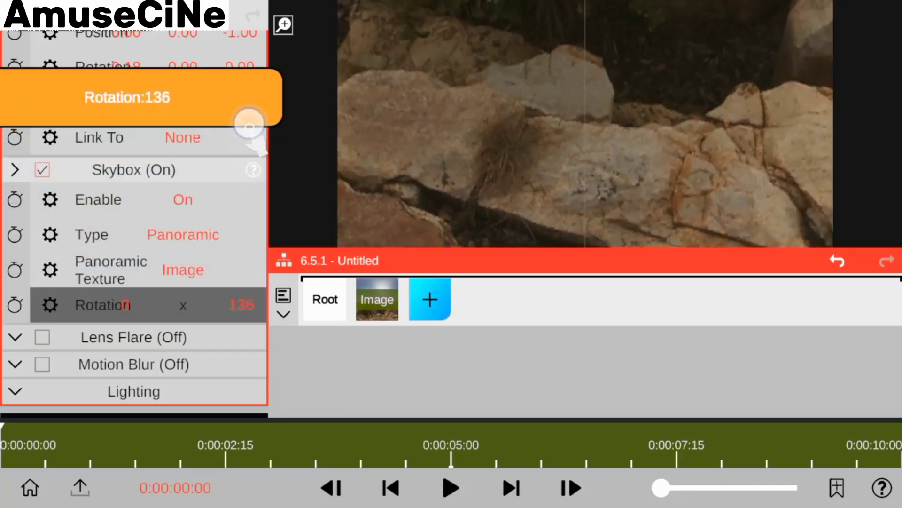
click(837, 260)
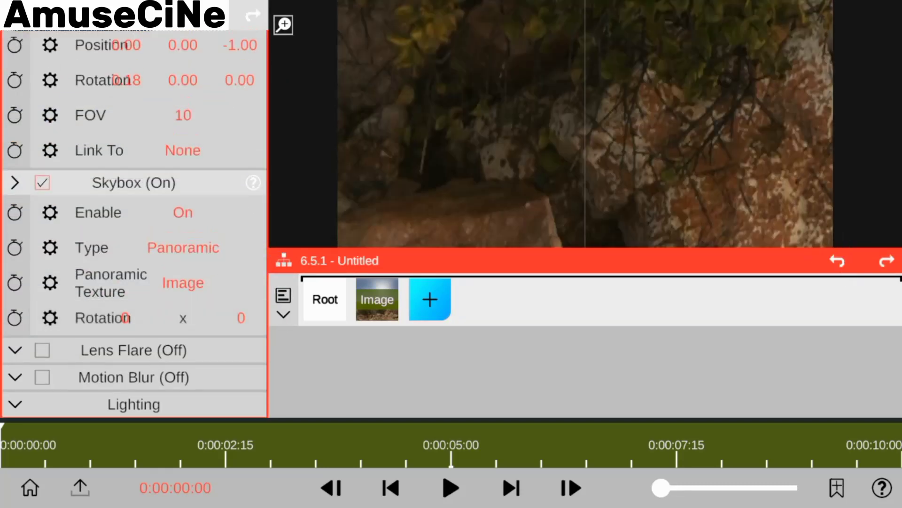
drag(243, 98, 240, 212)
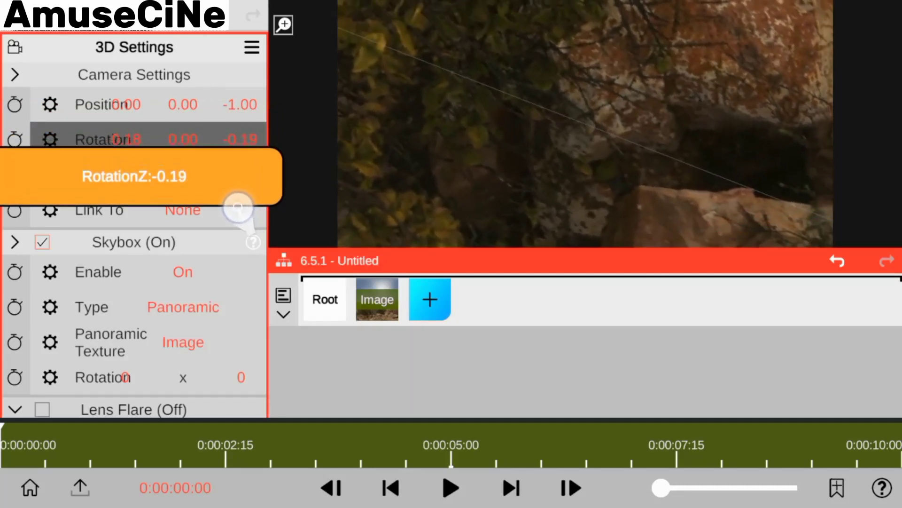
click(836, 256)
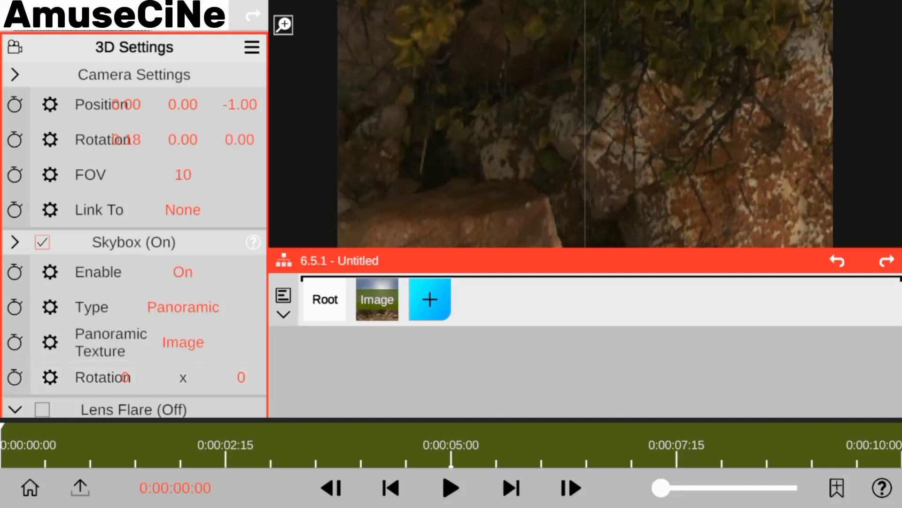
drag(31, 414, 31, 316)
click(32, 314)
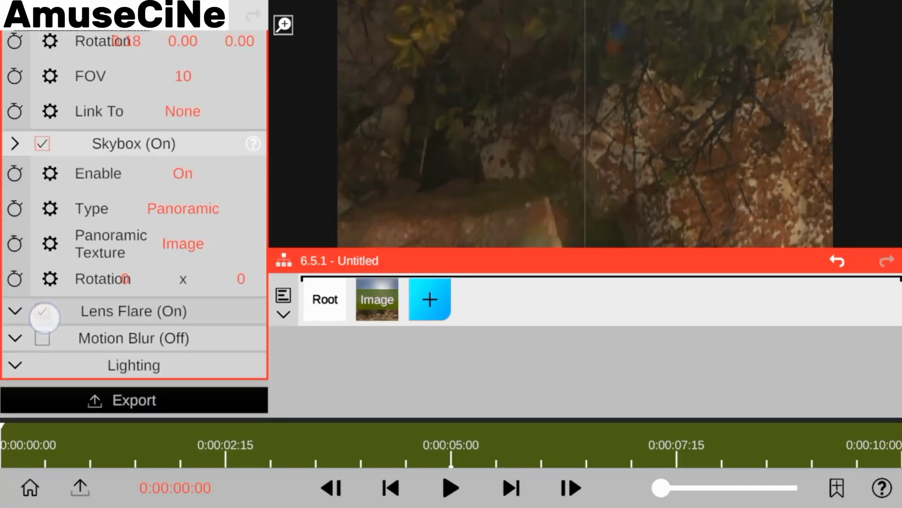
click(42, 314)
Try a sideways turn and a Z roll on the camera, undoing both
drag(56, 161, 76, 282)
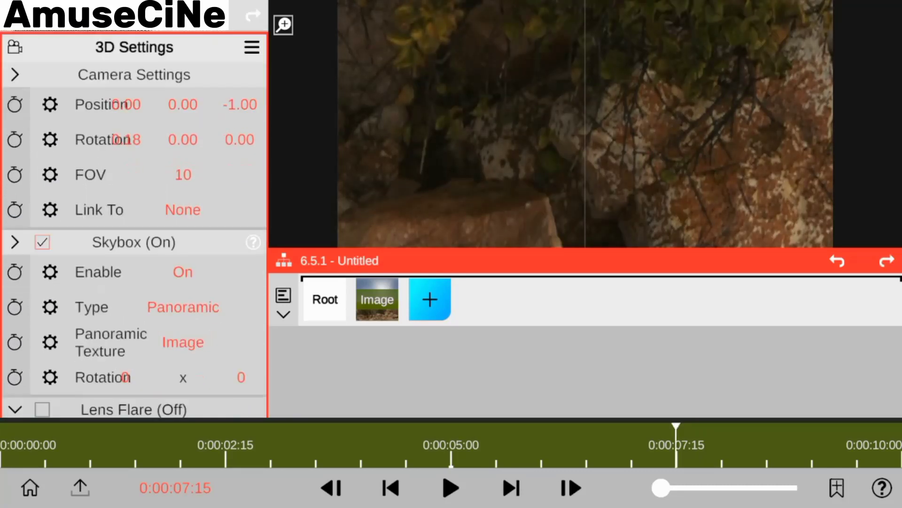
drag(183, 140, 191, 171)
click(182, 139)
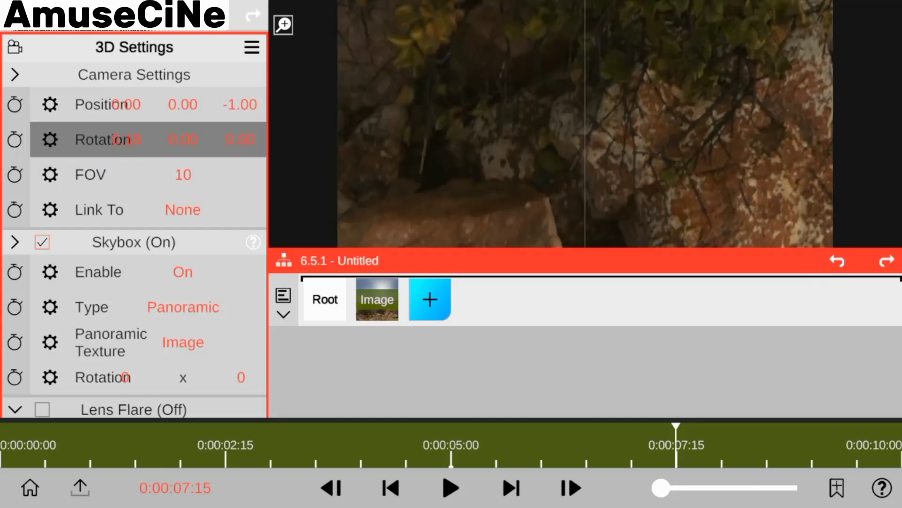
drag(250, 148, 277, 248)
click(240, 148)
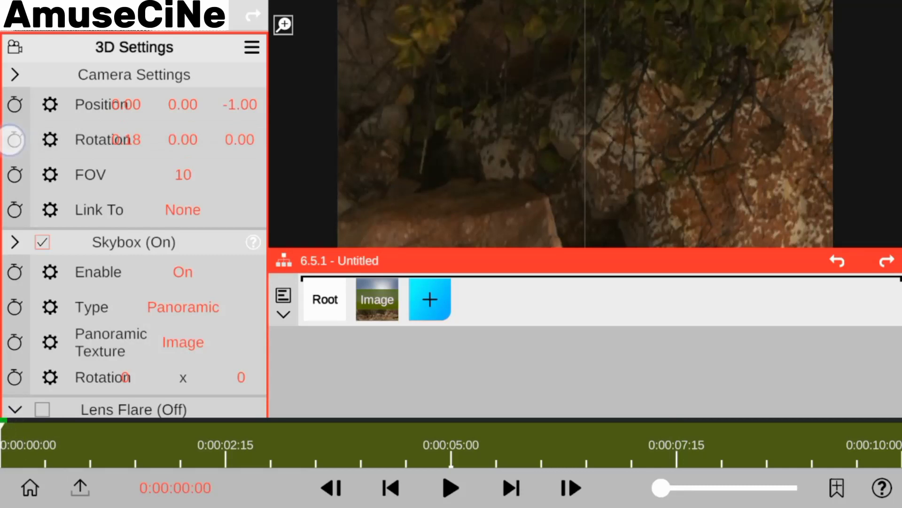
Keyframe camera Rotation with Z at -0.05 at 0:00:07:17, then fine-tune the tilt
click(14, 140)
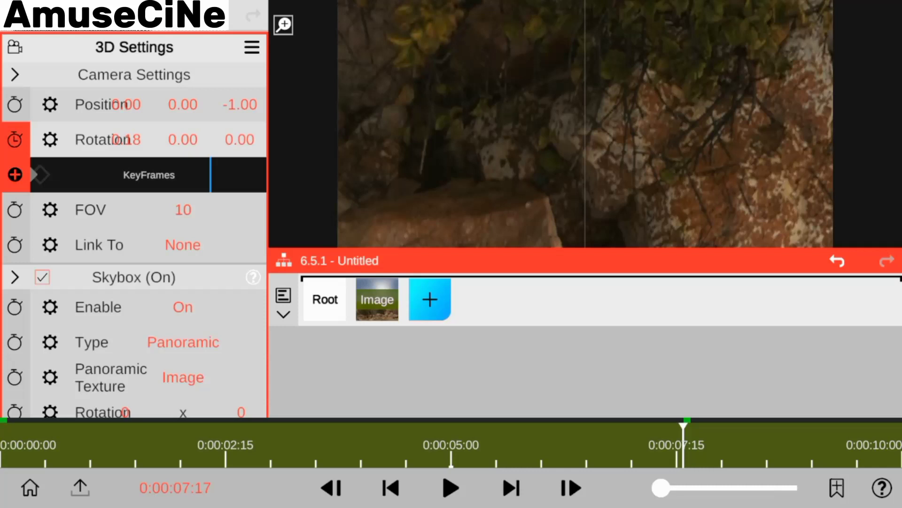
drag(238, 146, 242, 161)
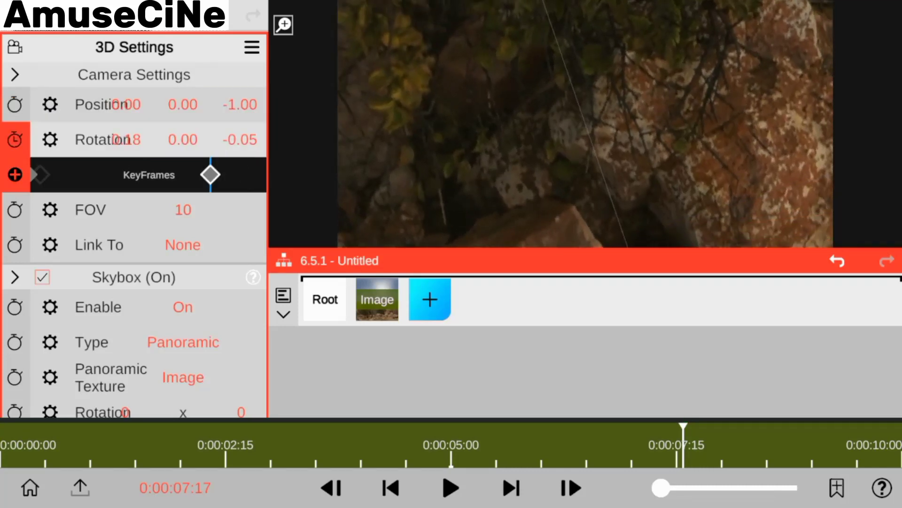
drag(63, 437, 6, 432)
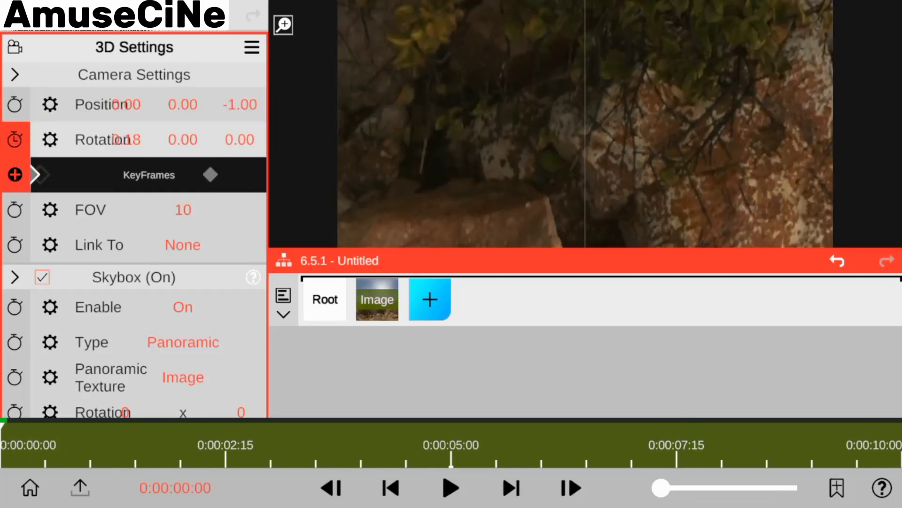
drag(135, 143, 133, 141)
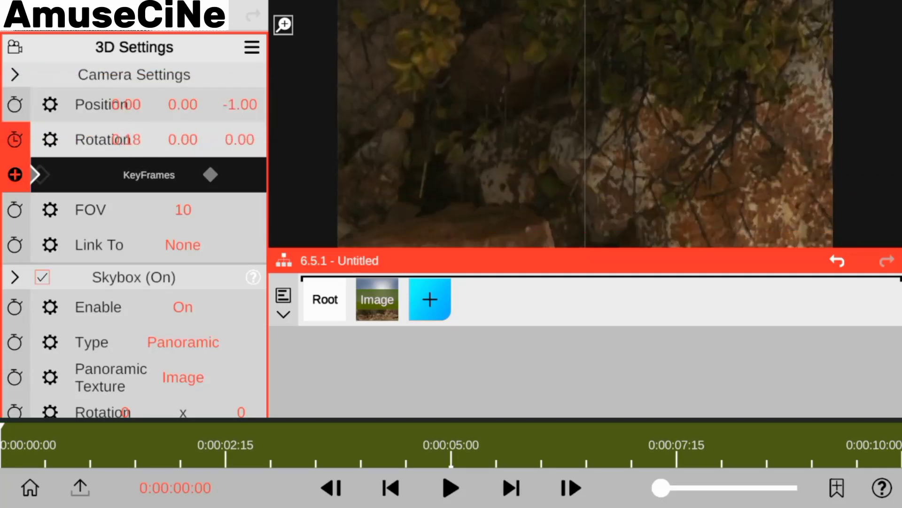
Preview the camera rotation animation
click(134, 47)
click(451, 488)
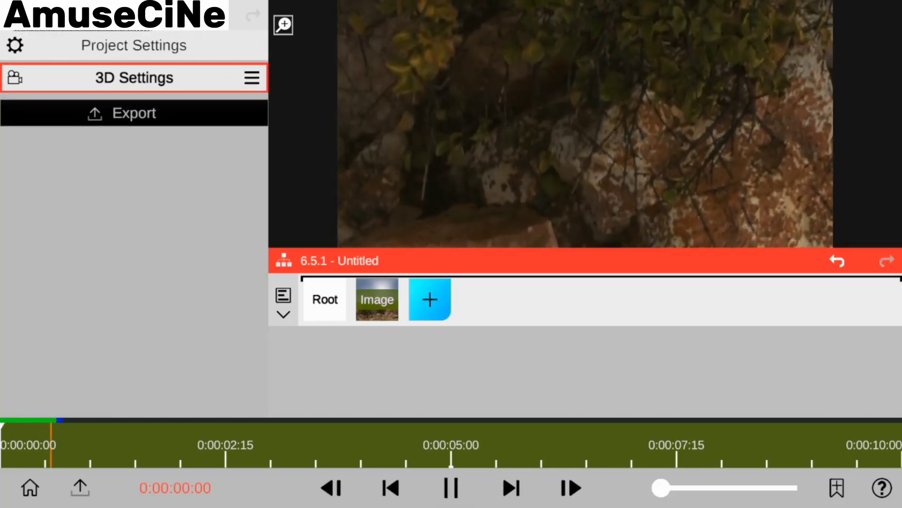
click(451, 488)
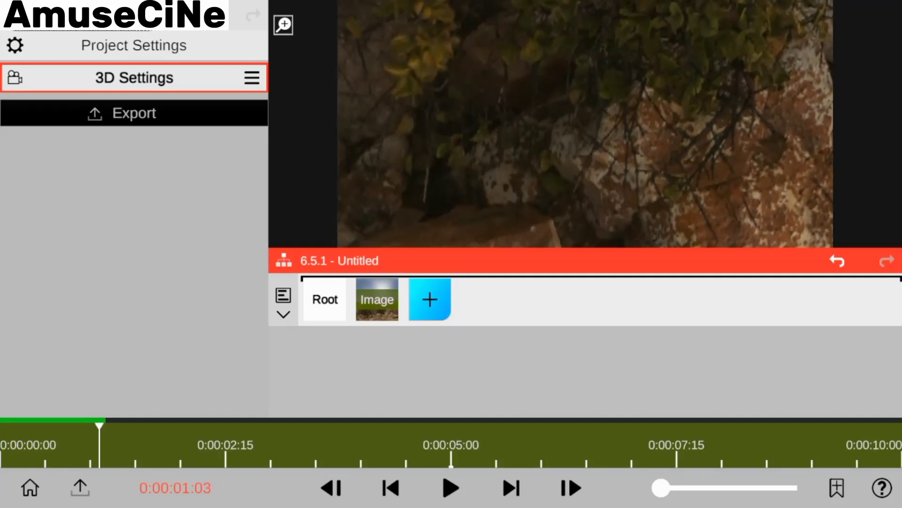
click(447, 491)
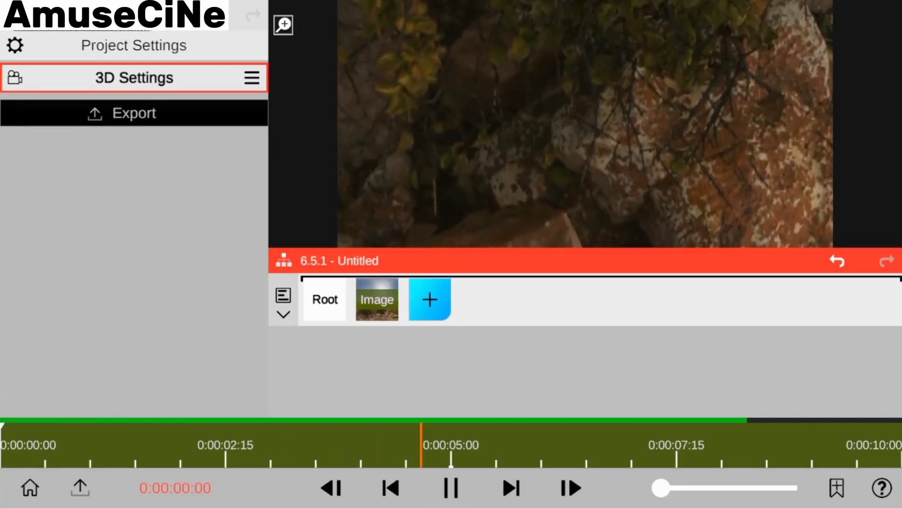
Export the video at Very High quality, 1920×960, 30 fps, to the camera roll
click(80, 487)
click(193, 126)
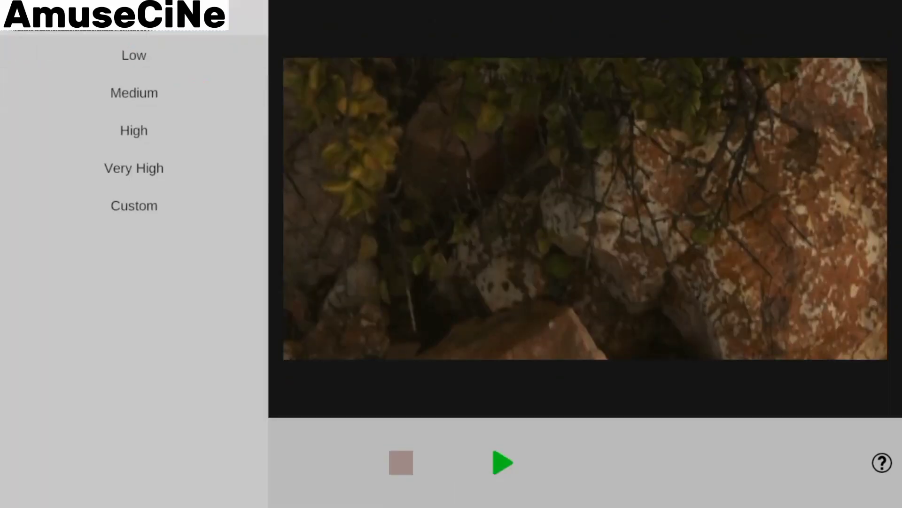
click(133, 167)
click(502, 463)
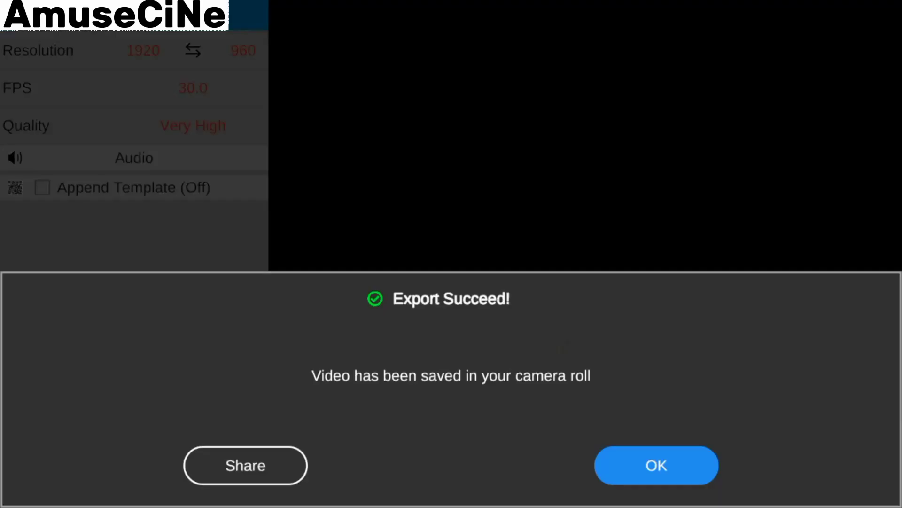
click(651, 464)
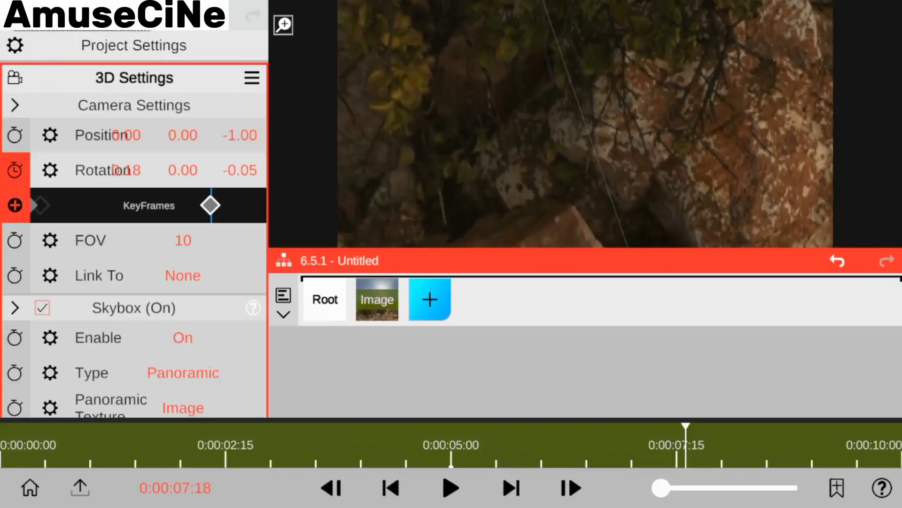
Rename the panorama layer to Image 2
click(378, 301)
click(475, 261)
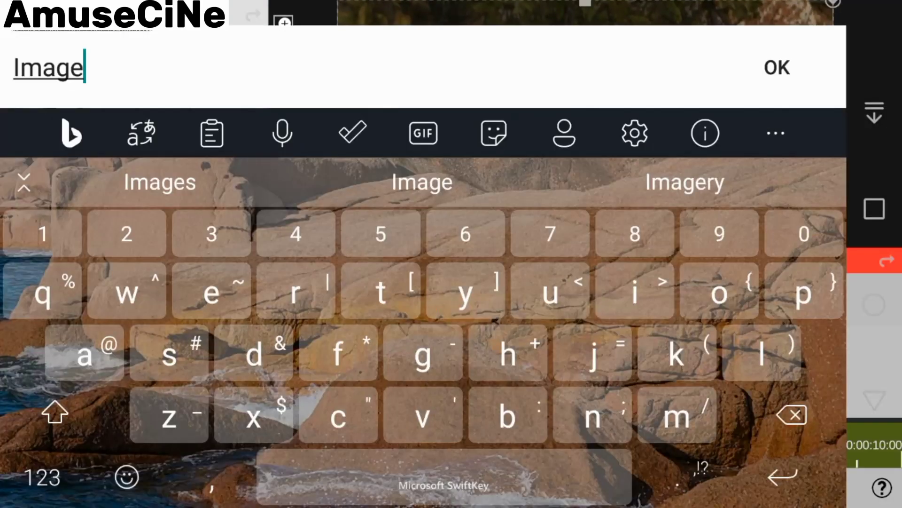
text(2)
click(783, 89)
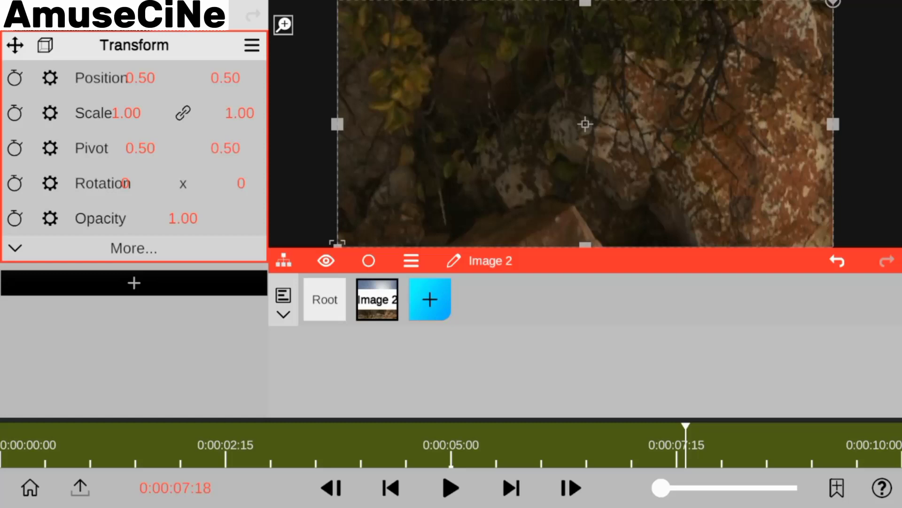
Reset the camera rotation, then set Rotation X to about -0.97 and Y to -0.36
click(319, 301)
click(141, 252)
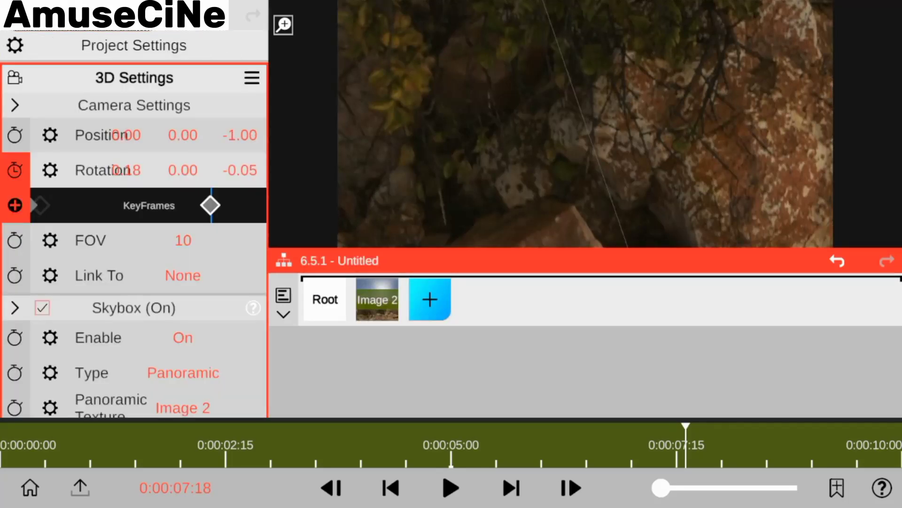
click(50, 170)
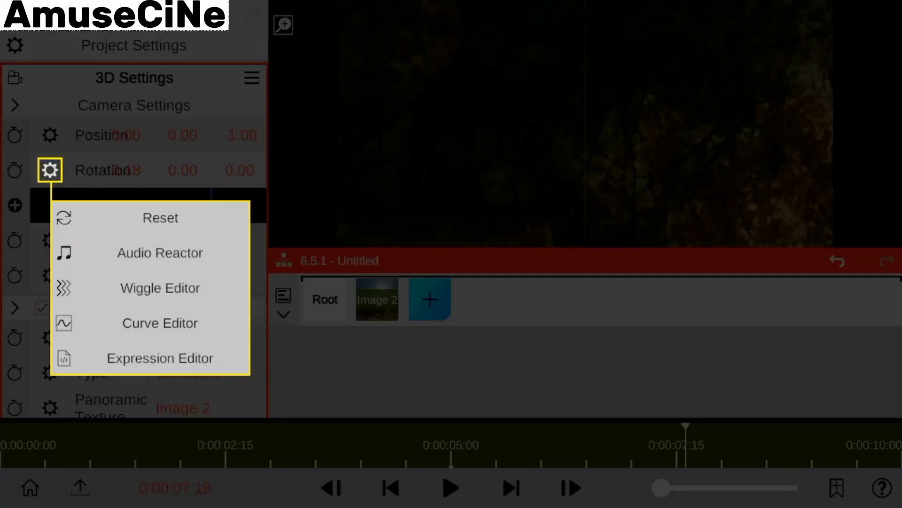
click(91, 207)
mouse_move(112, 172)
mouse_down()
mouse_move(149, 329)
mouse_move(150, 115)
mouse_up()
mouse_move(113, 170)
mouse_down()
mouse_move(167, 66)
mouse_move(205, 388)
mouse_move(147, 212)
mouse_up()
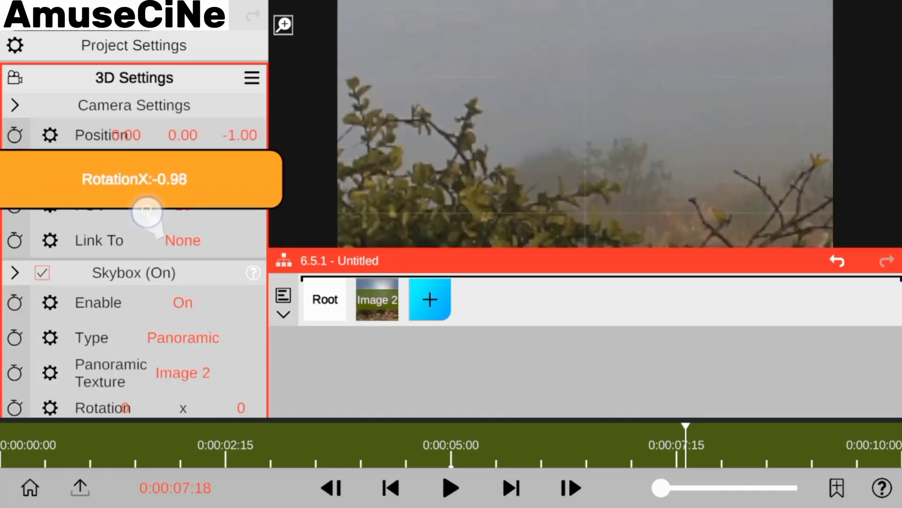
drag(147, 211, 145, 202)
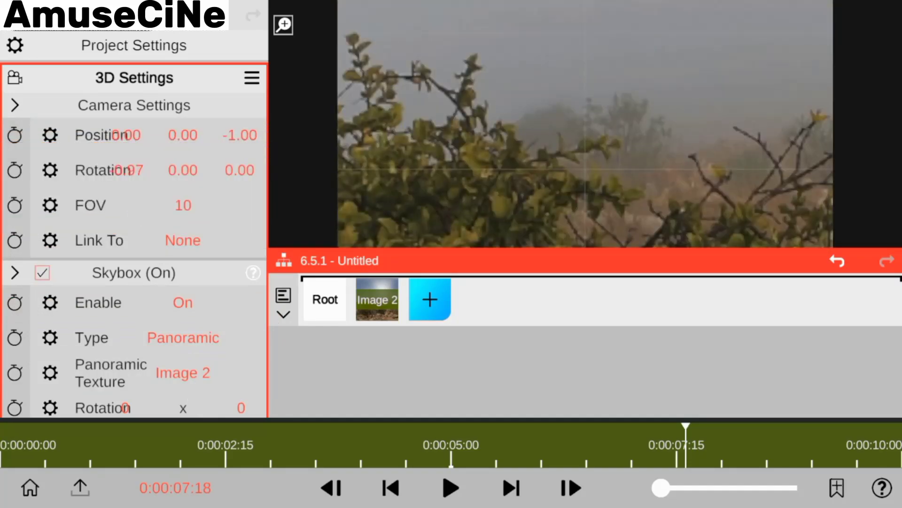
mouse_move(183, 170)
mouse_down()
mouse_move(190, 267)
mouse_move(196, 200)
mouse_up()
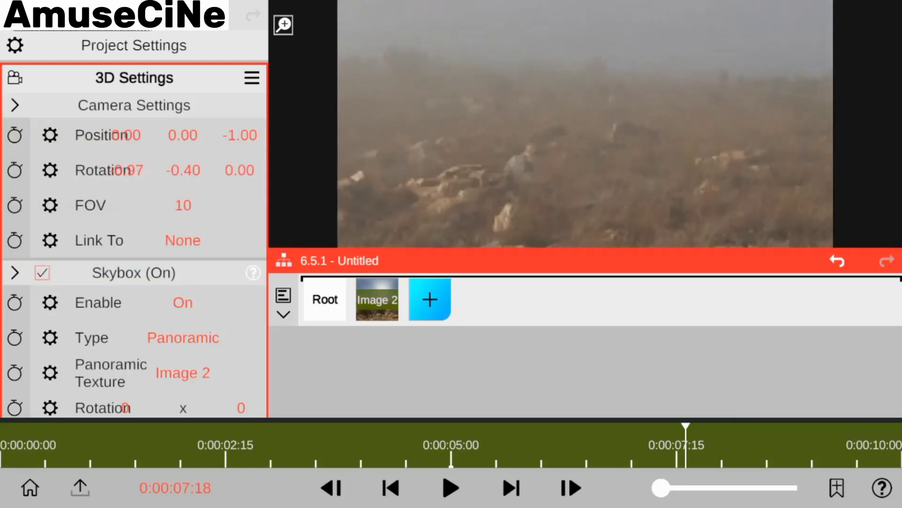
Pull the camera to Position Z -1.25 and turn the skybox Rotation to -155
drag(57, 293, 60, 164)
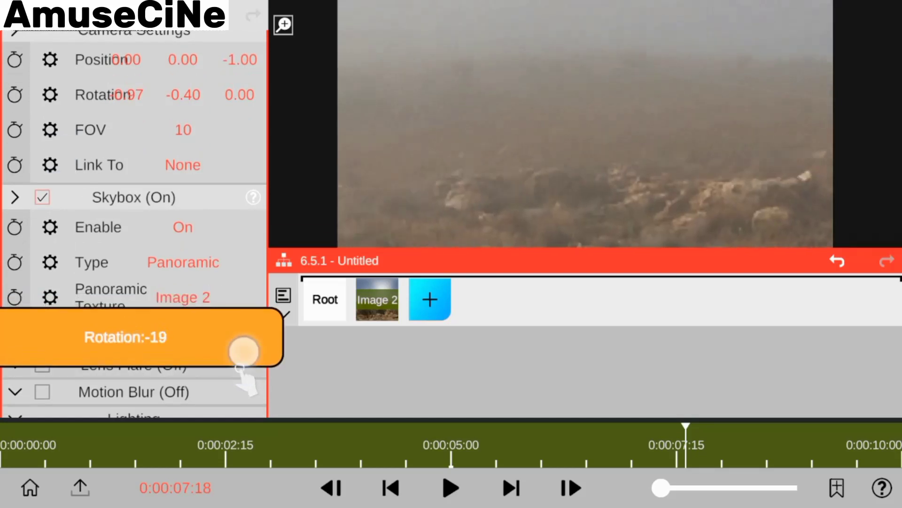
drag(239, 350, 240, 341)
drag(63, 141, 62, 216)
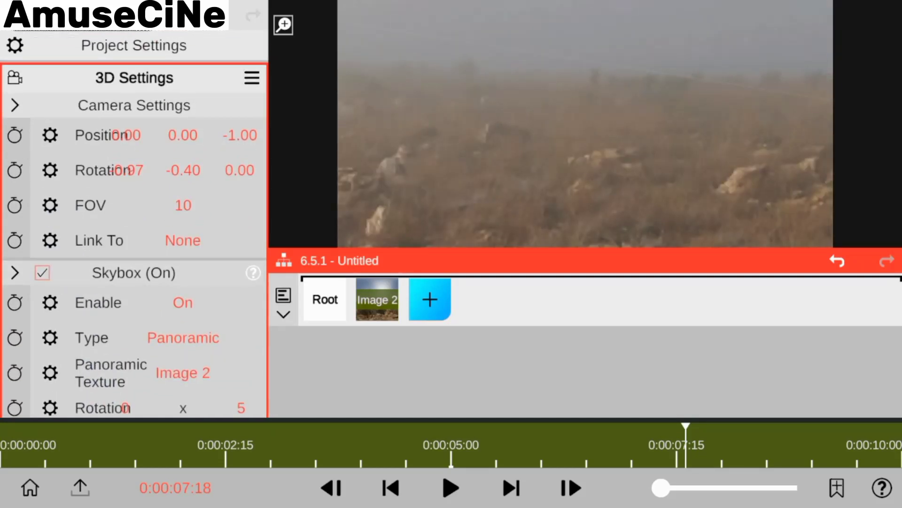
drag(242, 170, 260, 231)
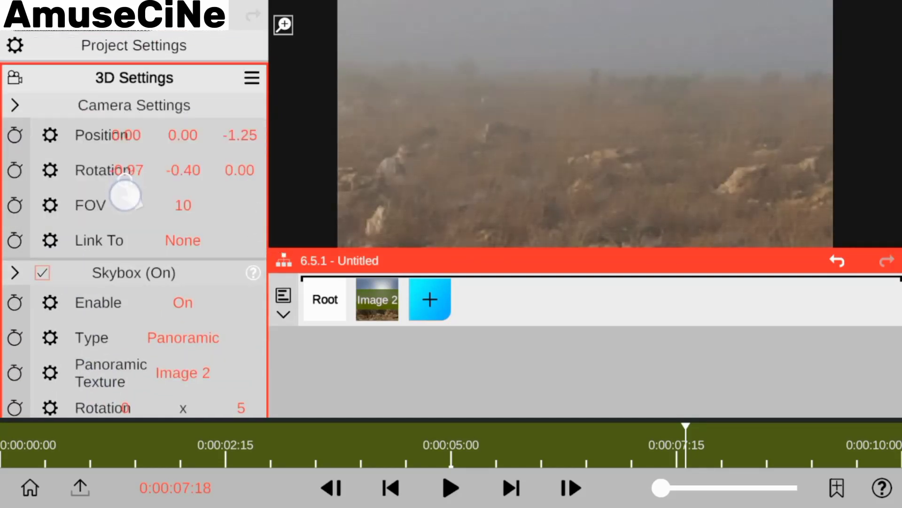
drag(125, 194, 127, 182)
drag(241, 407, 252, 459)
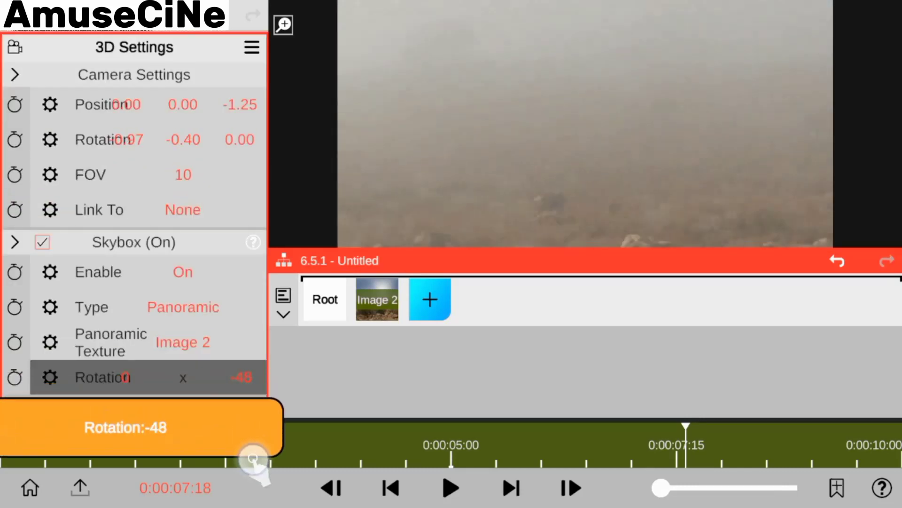
click(837, 260)
drag(44, 271, 44, 232)
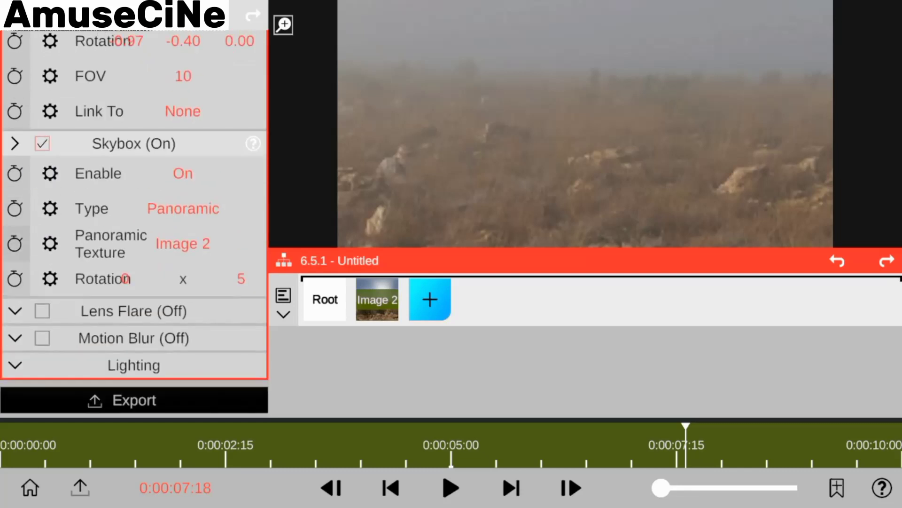
mouse_move(241, 279)
mouse_down()
mouse_move(282, 451)
mouse_move(248, 332)
mouse_move(256, 373)
mouse_move(262, 340)
mouse_move(260, 353)
mouse_up()
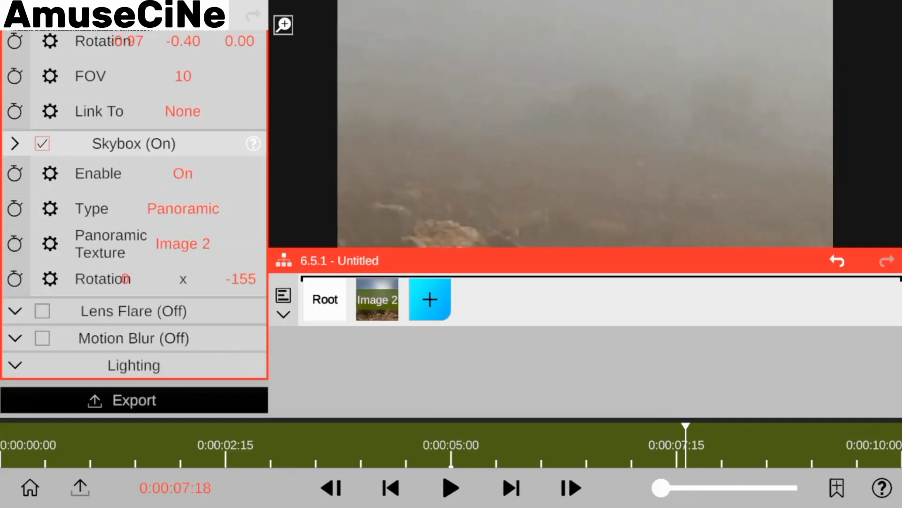
Keyframe Skybox Rotation to -330 at 0:00:07:14 and scrub back to the start
click(104, 279)
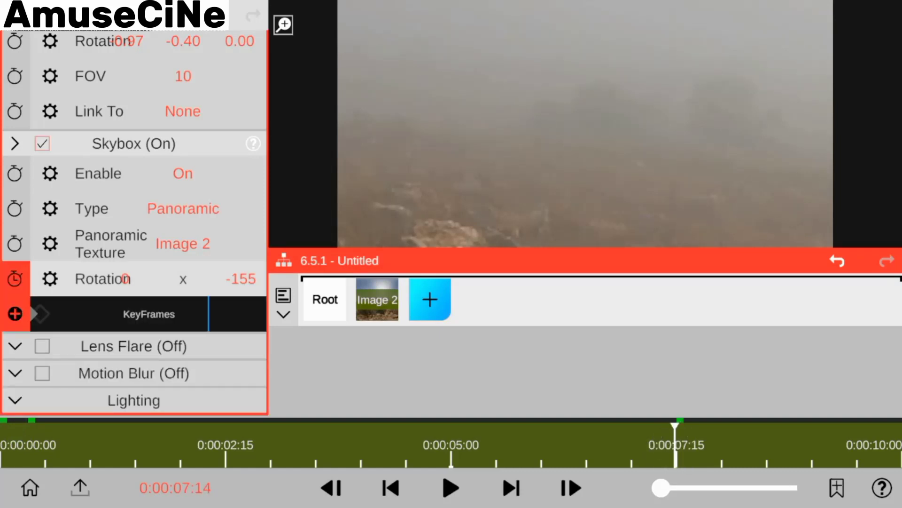
mouse_move(244, 282)
mouse_down()
mouse_move(284, 421)
mouse_move(268, 339)
mouse_move(274, 354)
mouse_up()
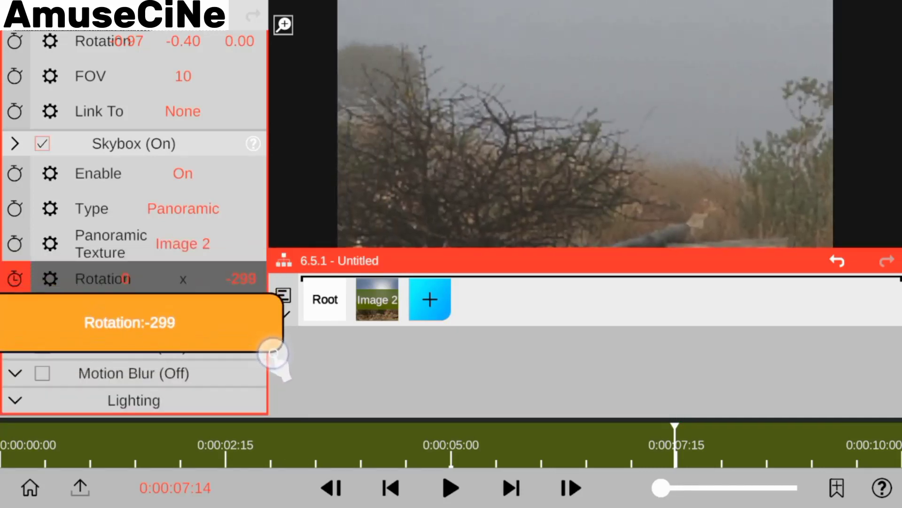
drag(245, 282, 254, 339)
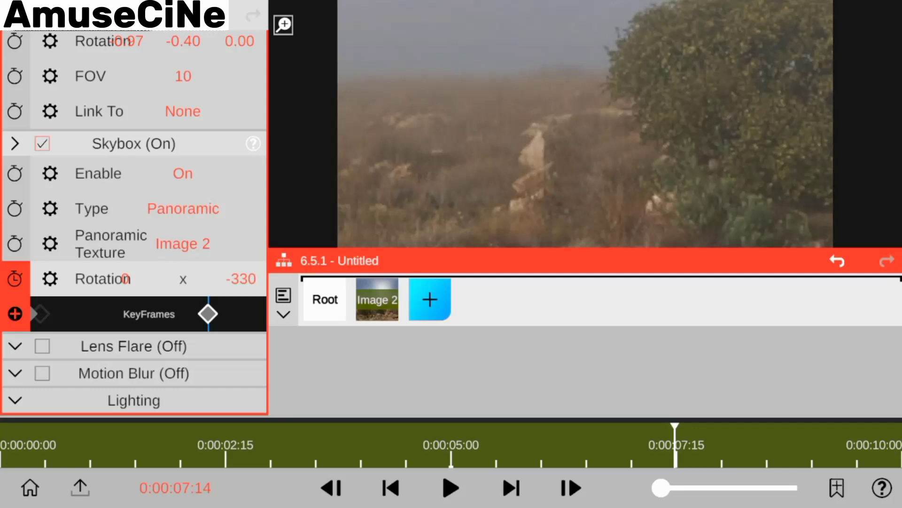
scroll(134, 211, up, 2)
click(837, 261)
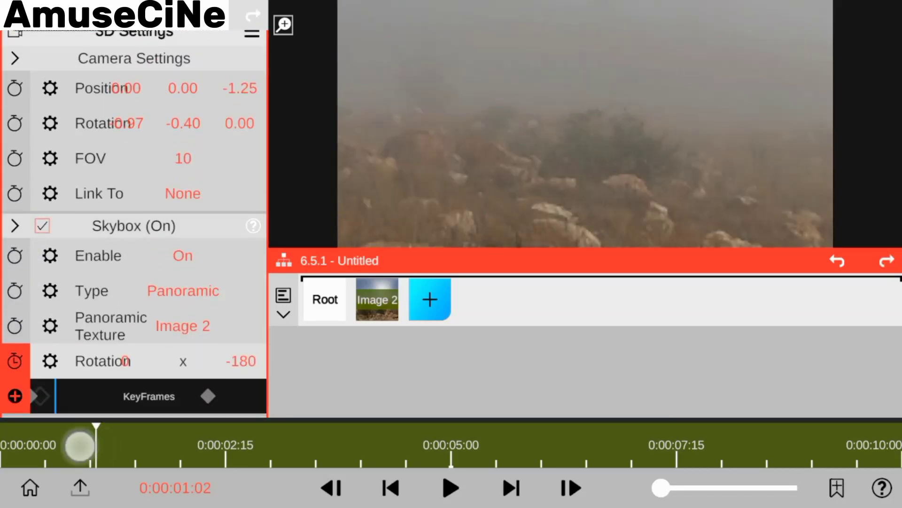
drag(80, 446, 3, 446)
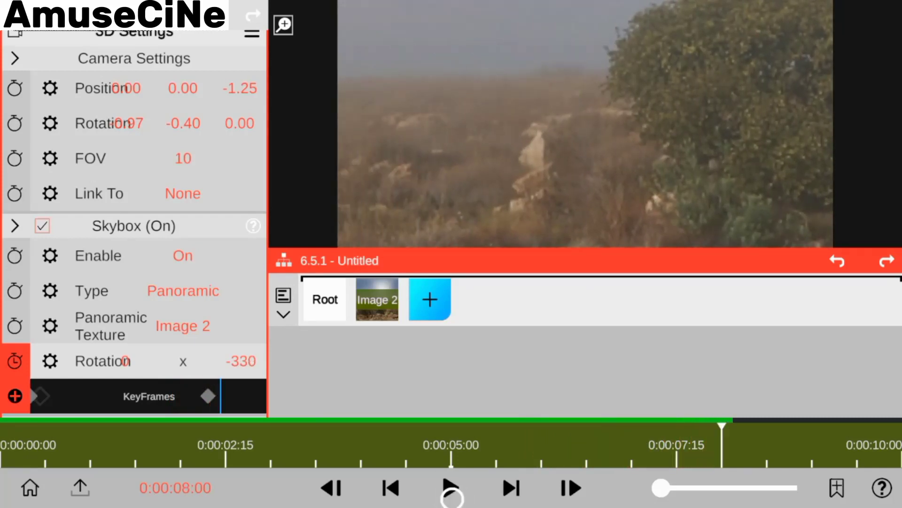
Export the skybox-pan animation again and return to the Projects list
click(80, 488)
click(503, 463)
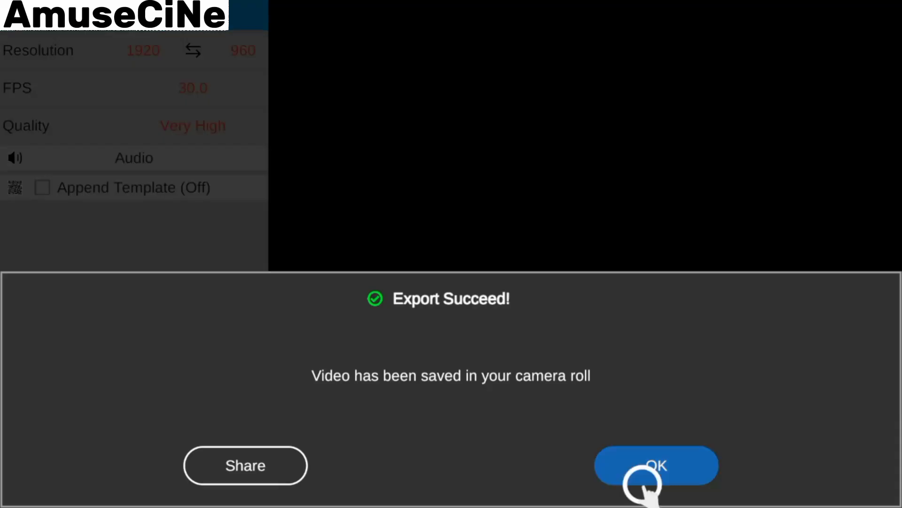
click(645, 479)
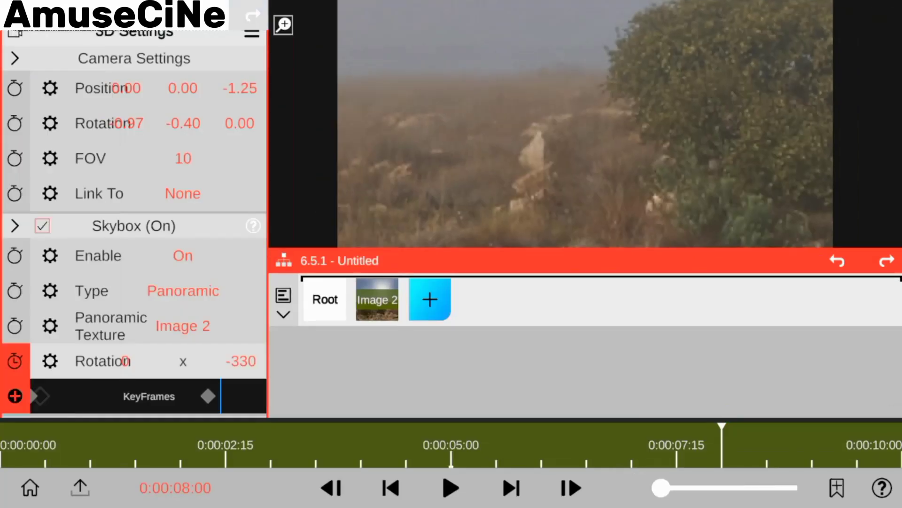
click(30, 487)
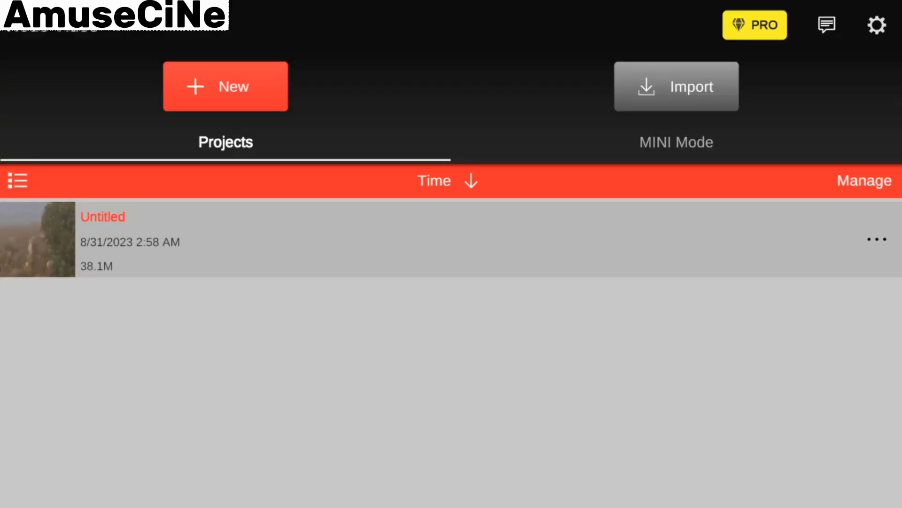
Create a new project with Preview Render Mode set to All Layers
click(226, 87)
click(176, 183)
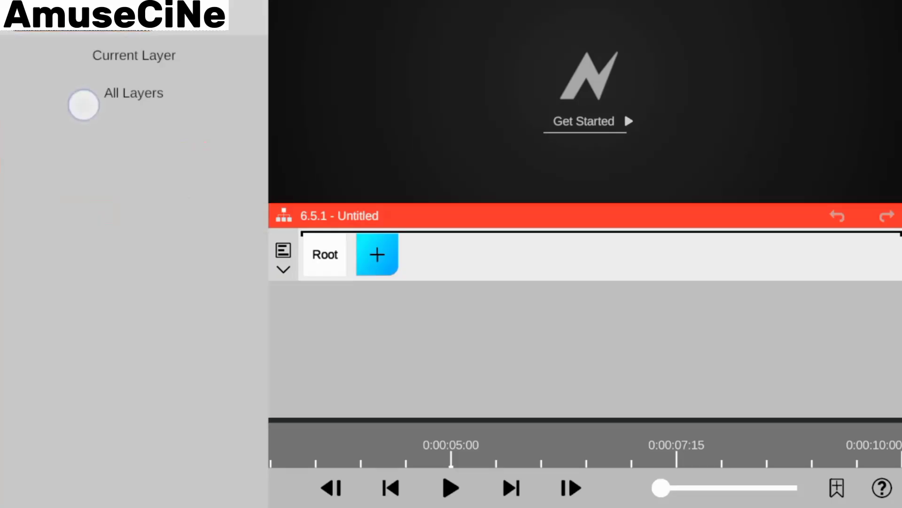
click(83, 104)
Add the rock video as a Video layer and clear its name for renaming
click(377, 254)
click(346, 58)
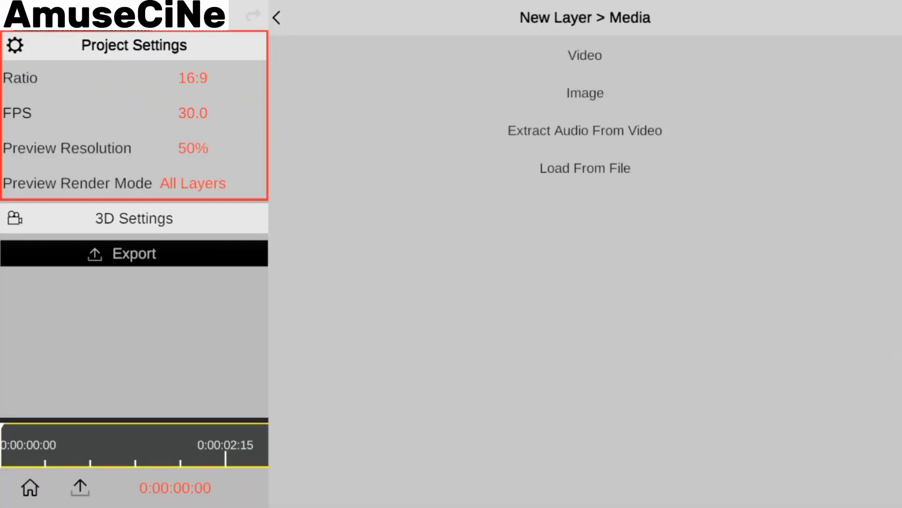
click(353, 61)
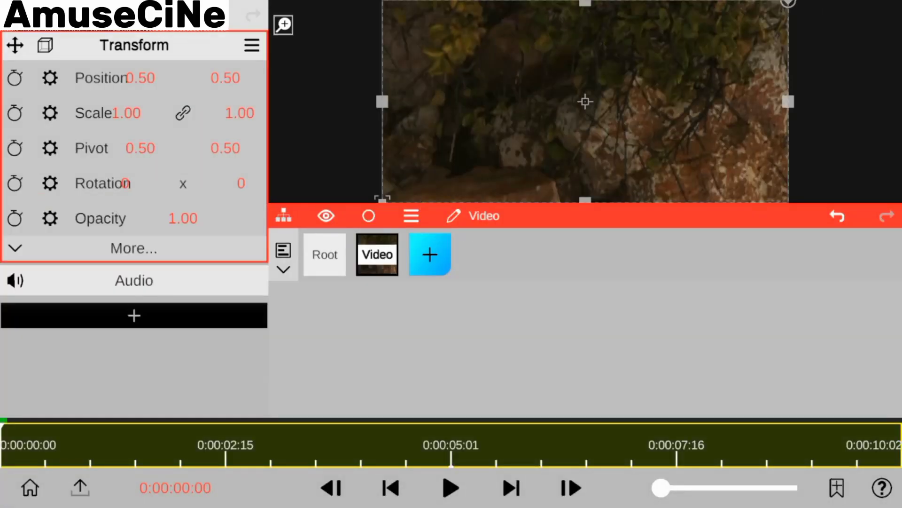
click(475, 216)
key(BackSpace)
key(BackSpace)
key(BackSpace)
Name the rock layer 'image 1' and add the green-screen anime clip as Video1
text(ima)
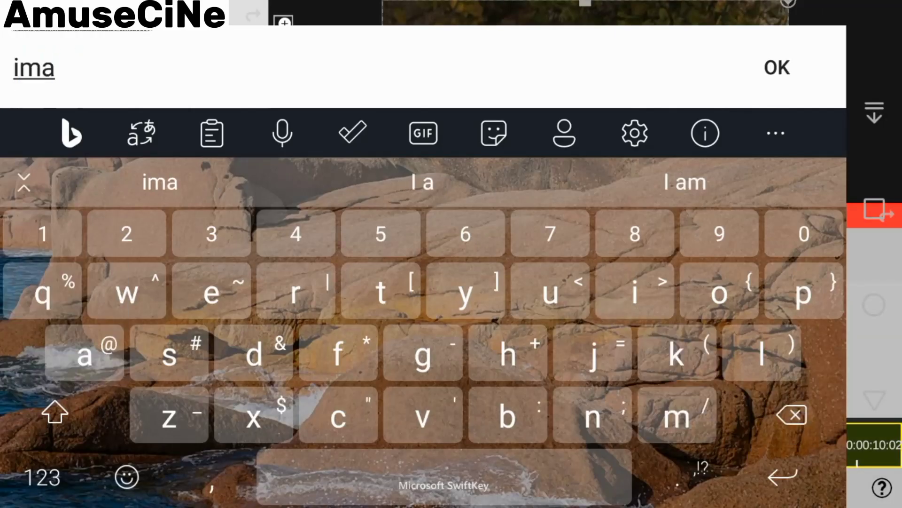
text(ge 1)
click(790, 84)
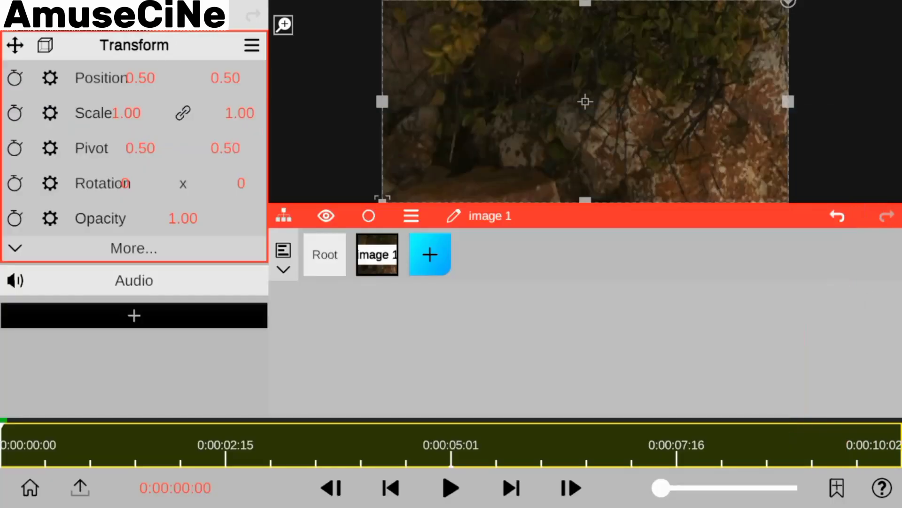
click(431, 254)
click(358, 57)
click(379, 64)
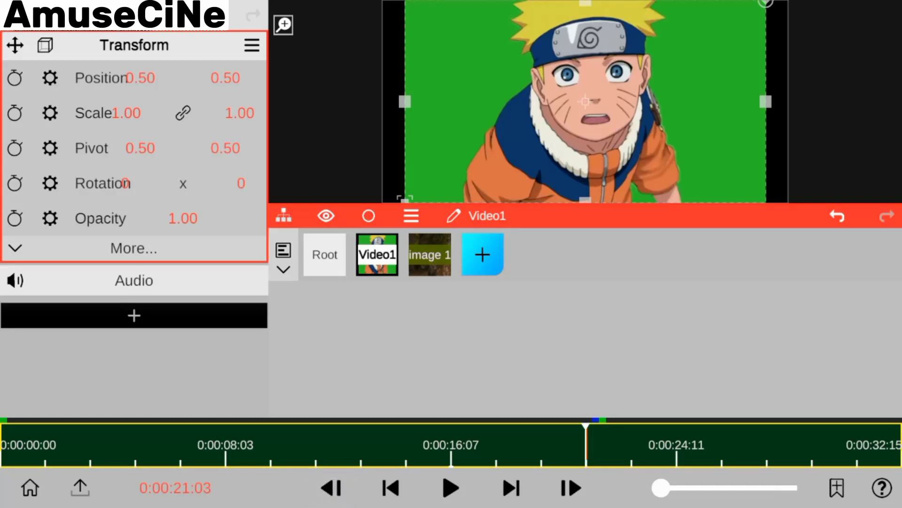
Step to 0:00:21:07, the first Naruto frame, and open Video1's clip track
click(339, 491)
click(571, 487)
click(571, 488)
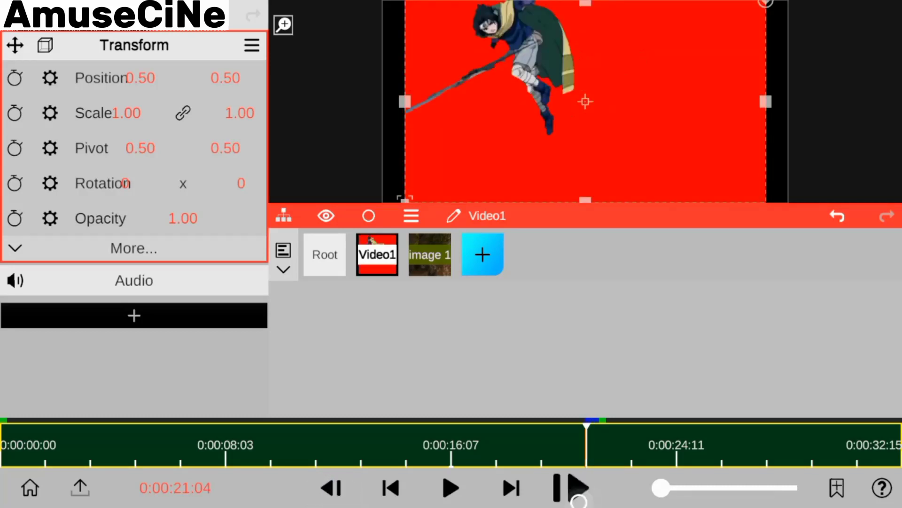
click(571, 487)
click(571, 487)
click(571, 487)
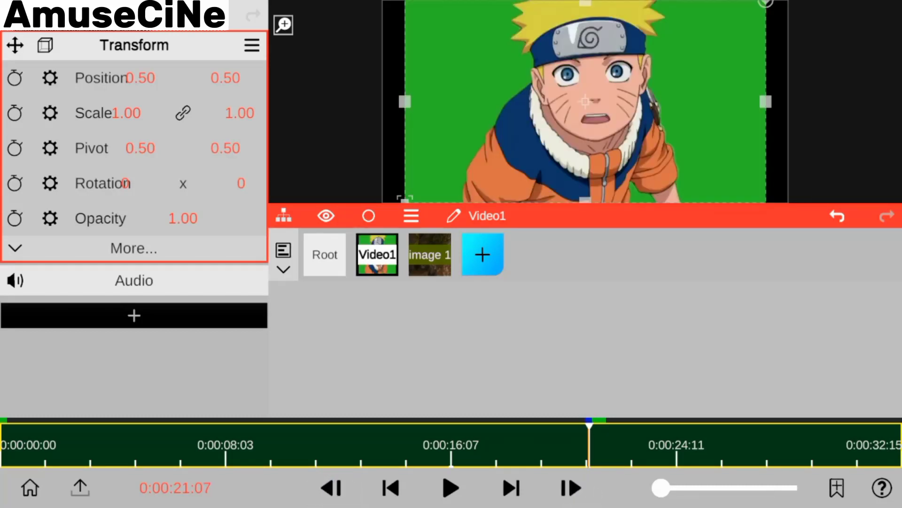
click(282, 269)
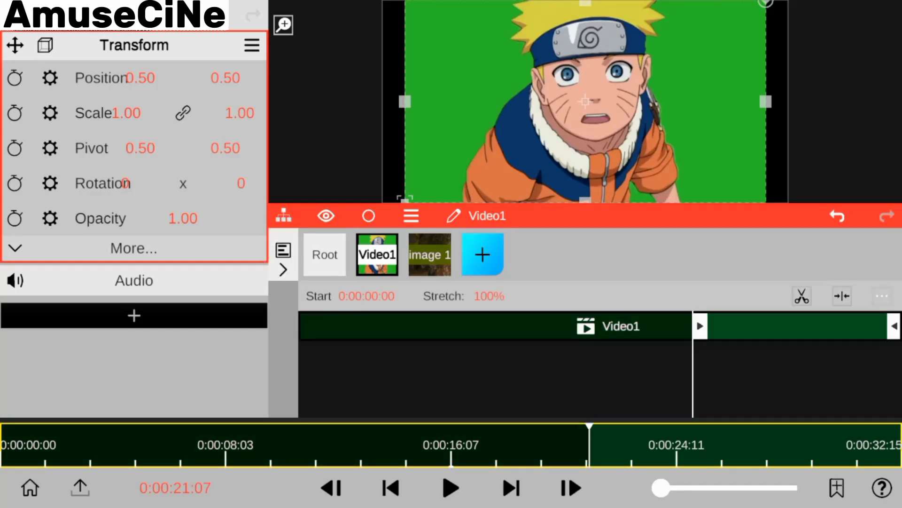
Trim Video1 to end on the last Naruto close-up frame, around 0:00:23:02
click(625, 444)
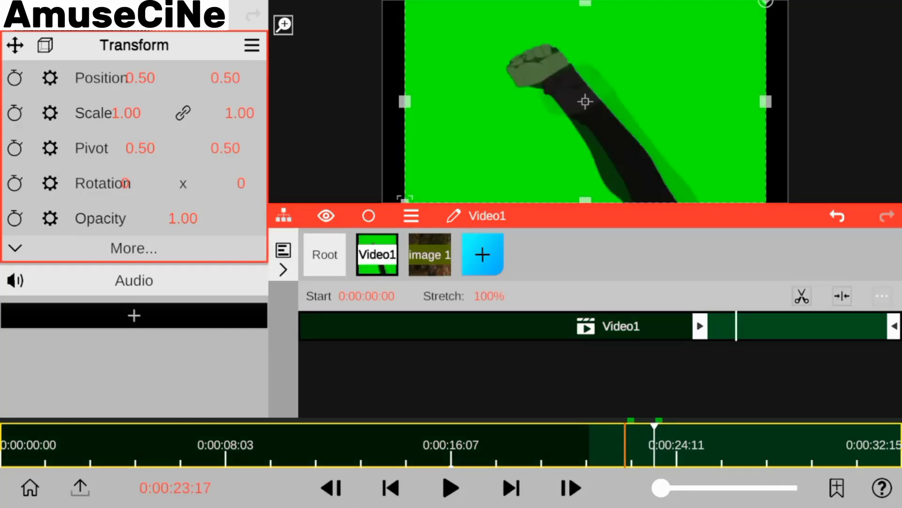
click(334, 488)
click(333, 488)
click(333, 488)
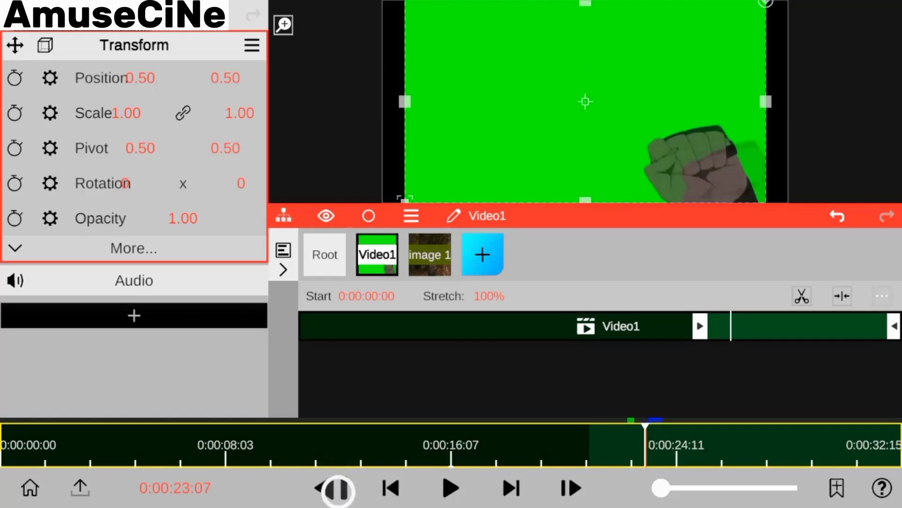
click(334, 489)
click(334, 489)
click(334, 490)
click(337, 494)
click(338, 490)
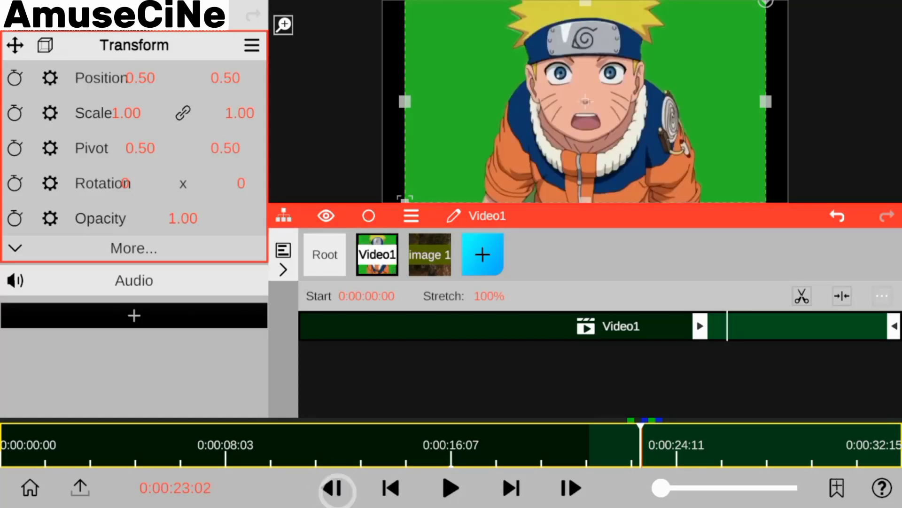
click(842, 296)
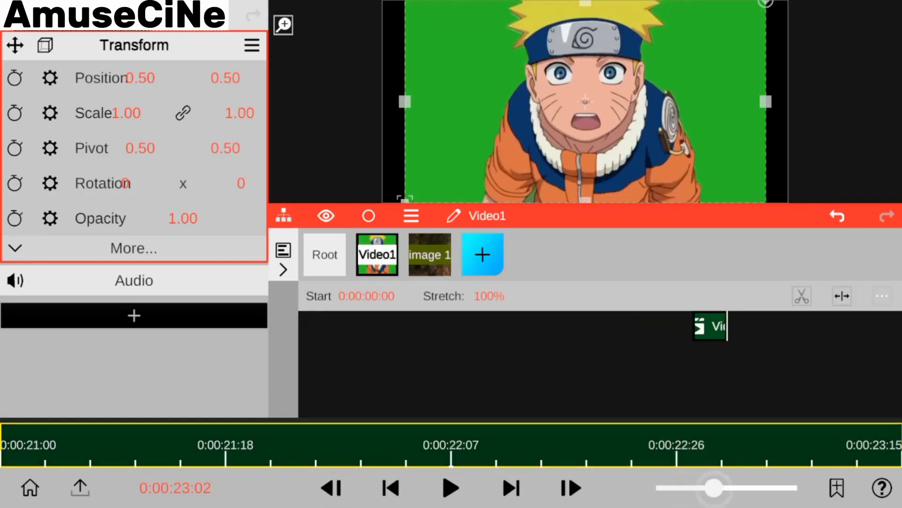
Zoom the timeline out, return to Root, and place the playhead on the Naruto clip
drag(339, 320, 409, 346)
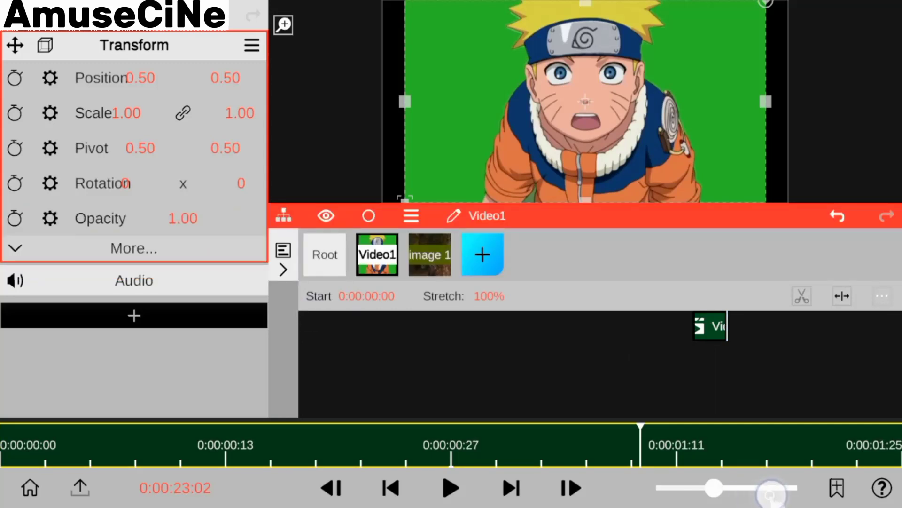
drag(740, 489, 771, 488)
drag(534, 337, 477, 336)
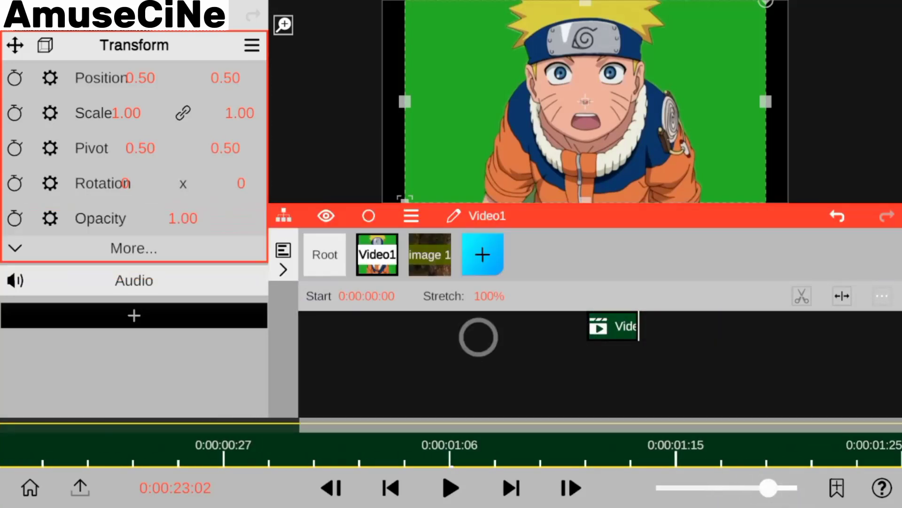
click(310, 265)
click(32, 440)
drag(769, 488, 714, 487)
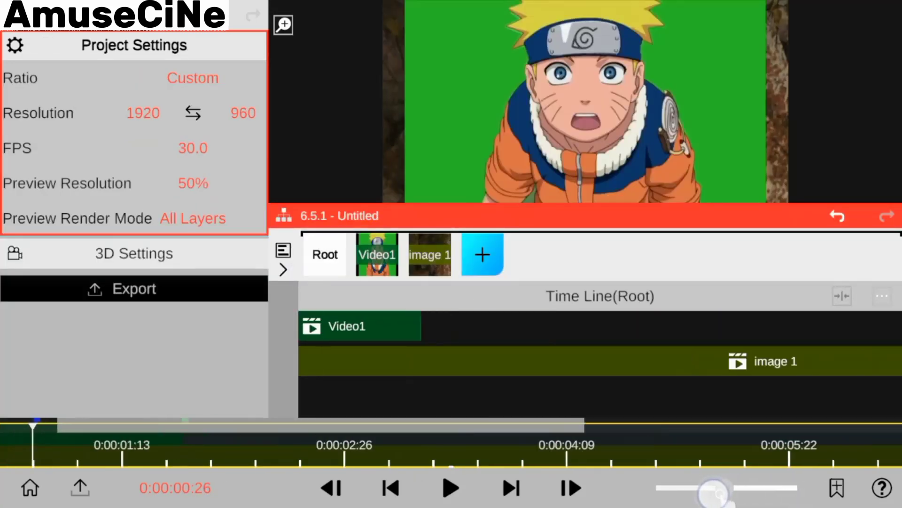
Apply a Mask > Chroma Key to Video1 keyed on the background green
click(335, 325)
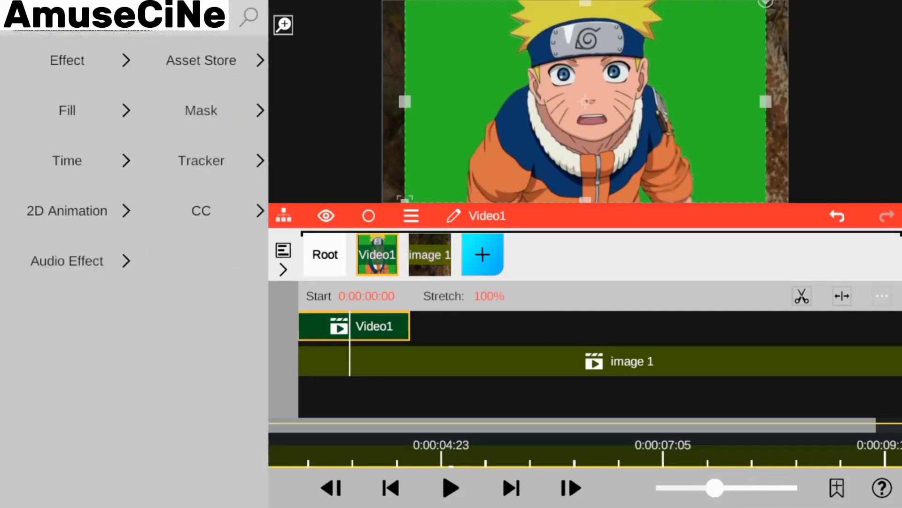
click(202, 110)
click(35, 128)
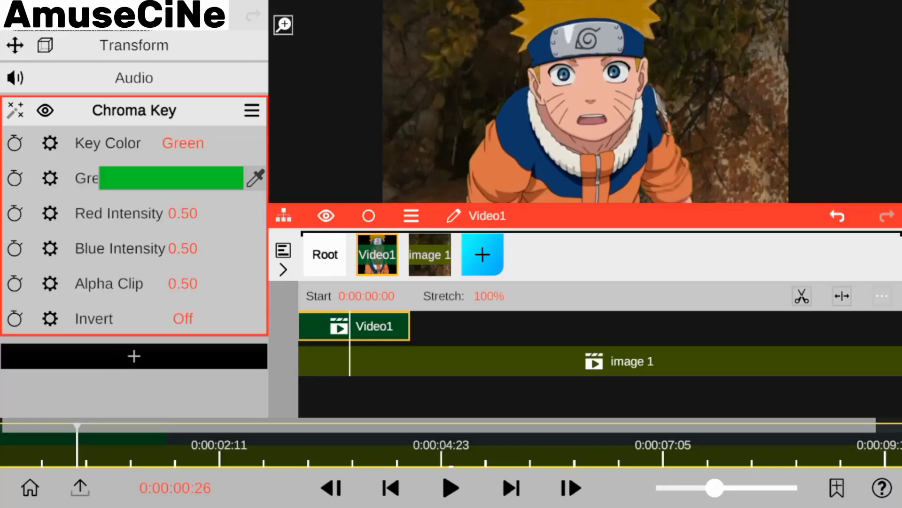
click(254, 179)
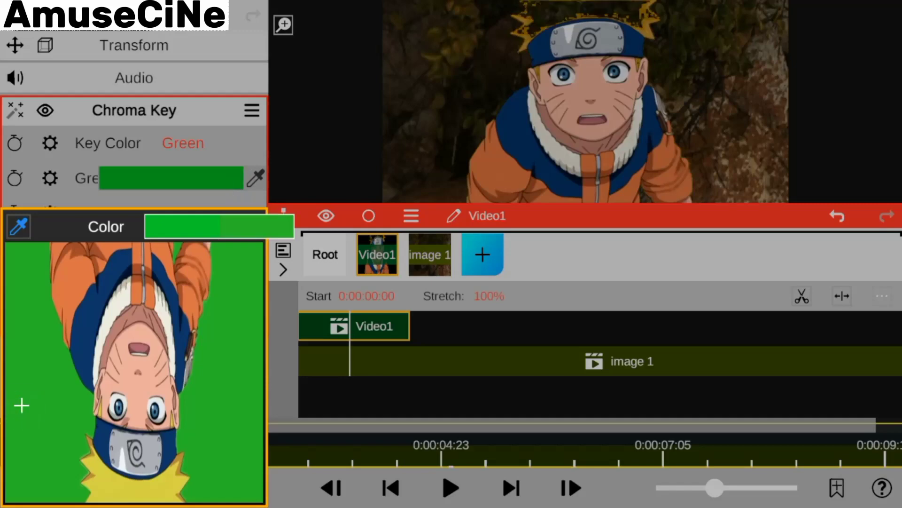
click(66, 149)
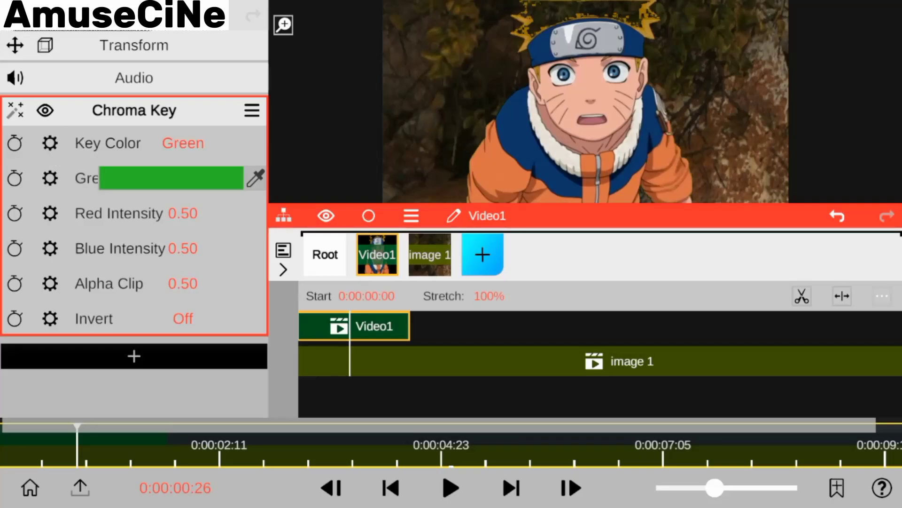
Set the chroma key's Red Intensity to 0.69 and Alpha Clip to 0.38
drag(181, 217, 196, 91)
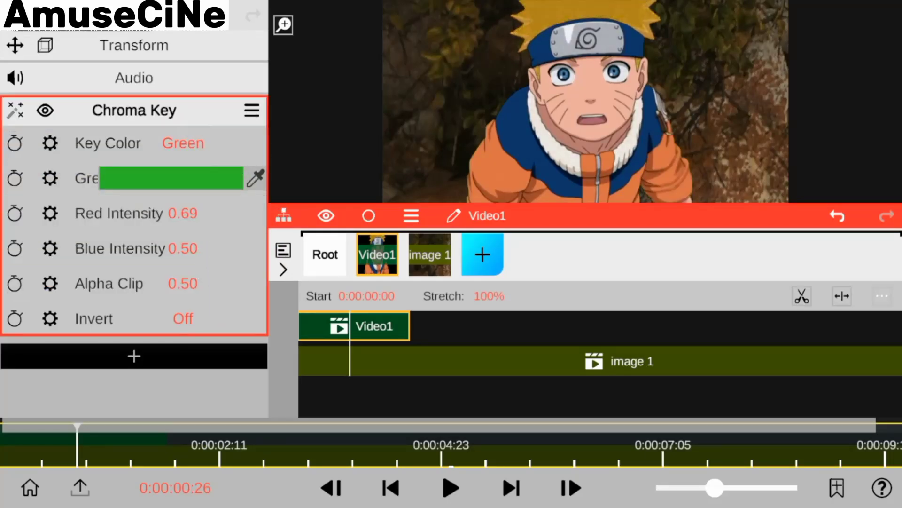
drag(183, 284, 161, 178)
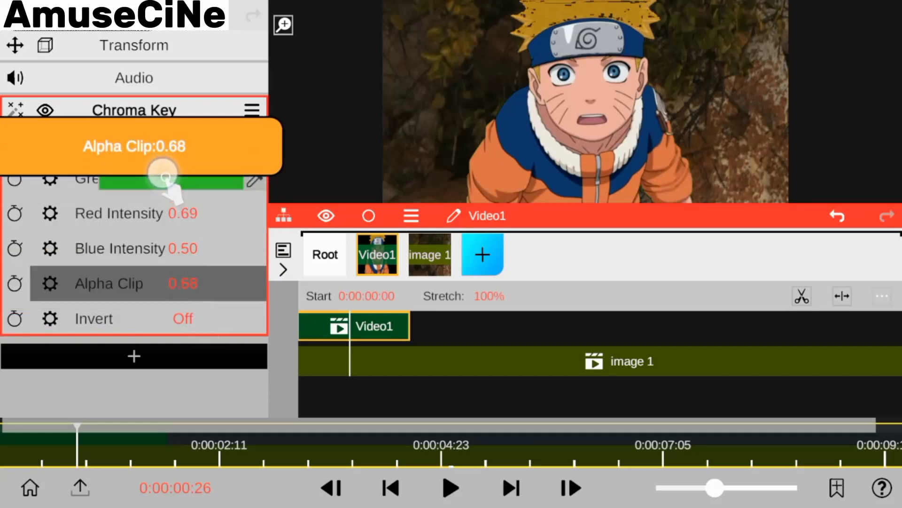
mouse_move(202, 282)
mouse_down()
mouse_move(186, 219)
mouse_move(192, 241)
mouse_up()
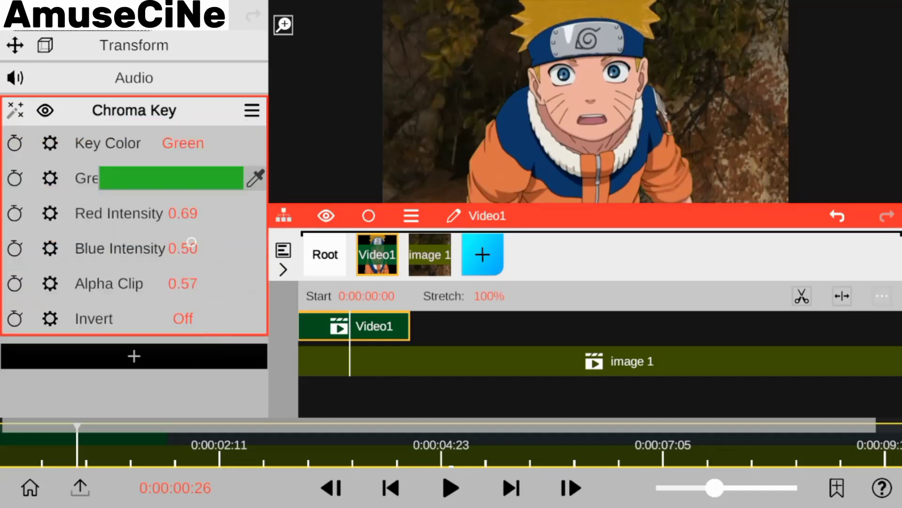
drag(183, 283, 239, 375)
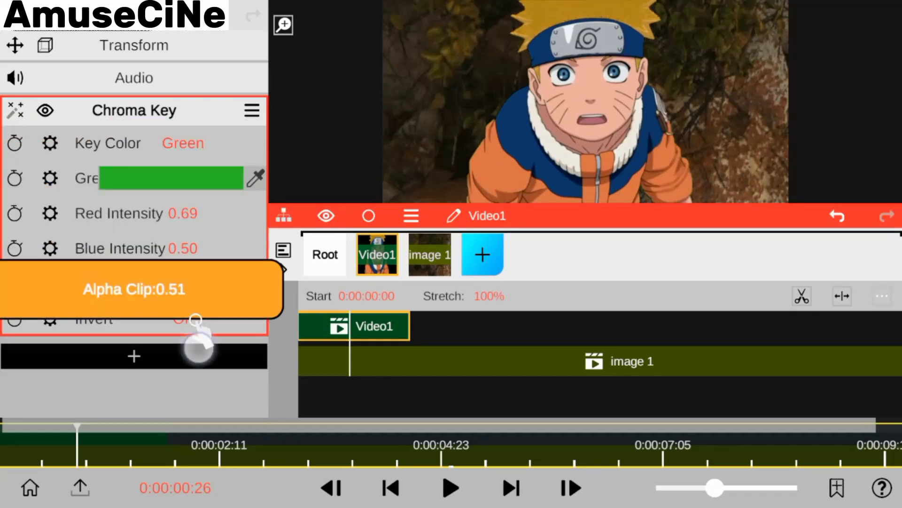
drag(183, 283, 198, 332)
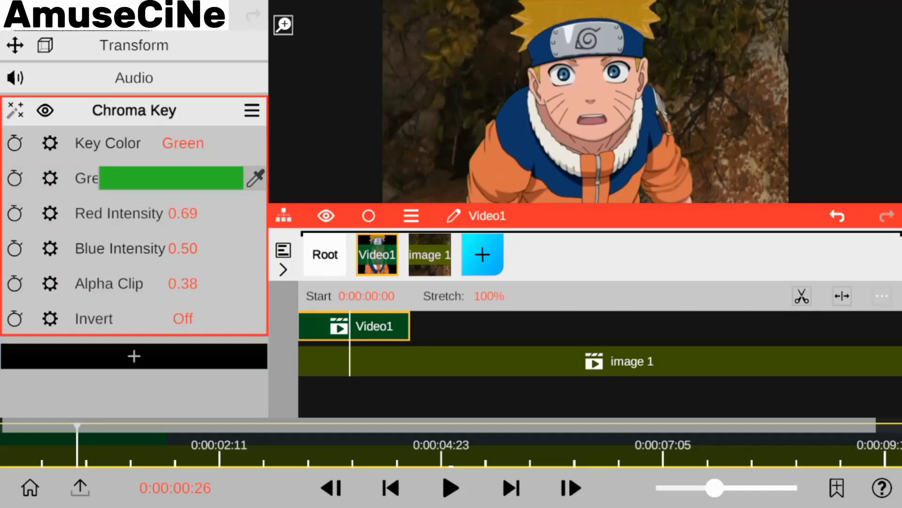
click(91, 121)
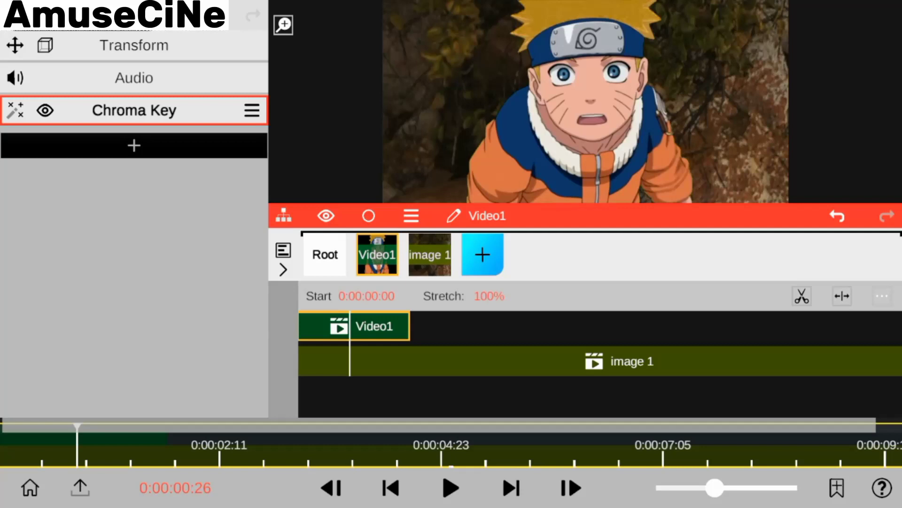
Trim the image 1 layer so it ends where Video1 ends
click(719, 366)
drag(713, 489, 661, 488)
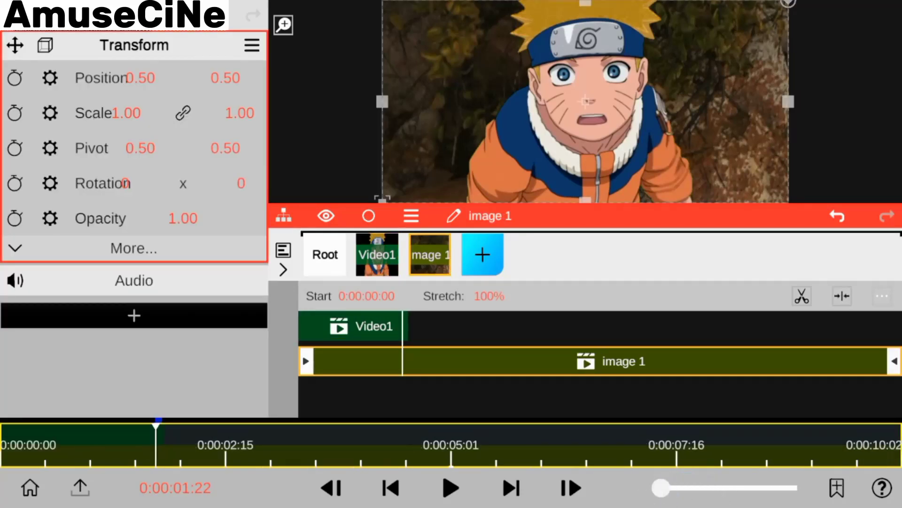
click(570, 491)
click(574, 490)
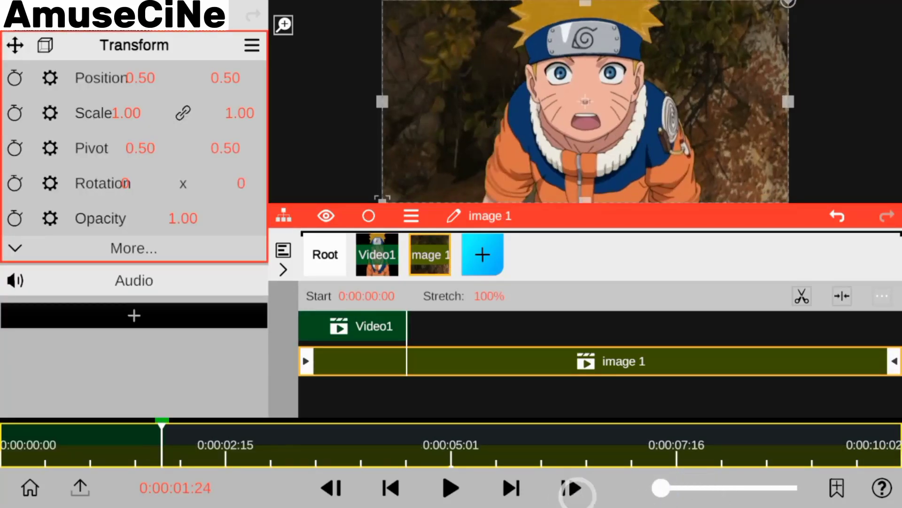
drag(888, 361, 862, 419)
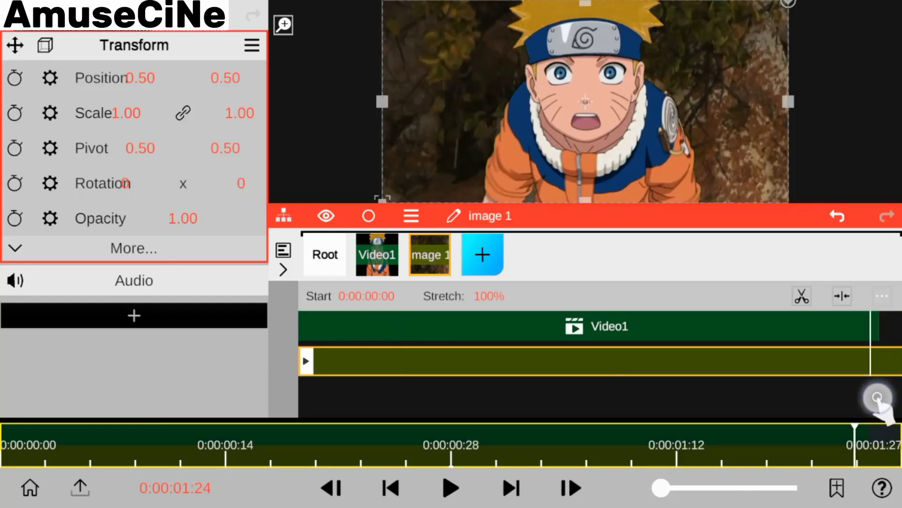
click(570, 488)
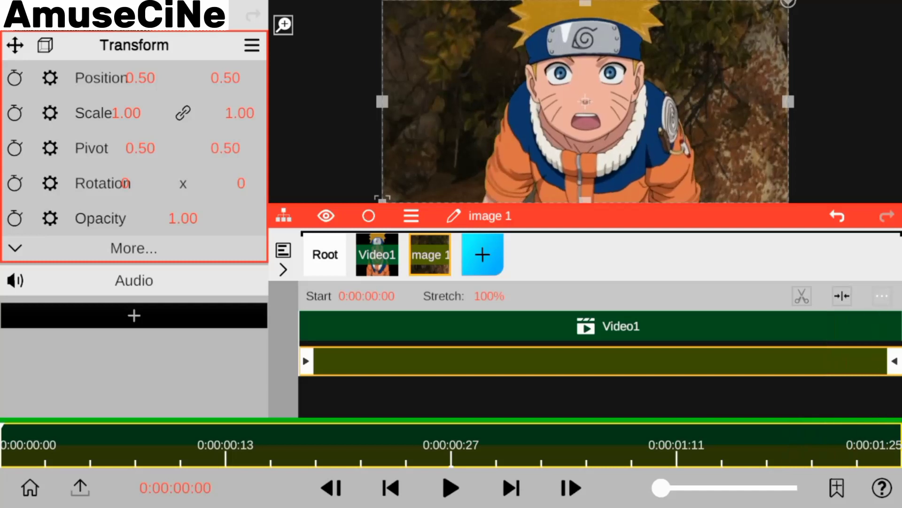
Play back the composite, then choose Media as the new layer type
click(468, 496)
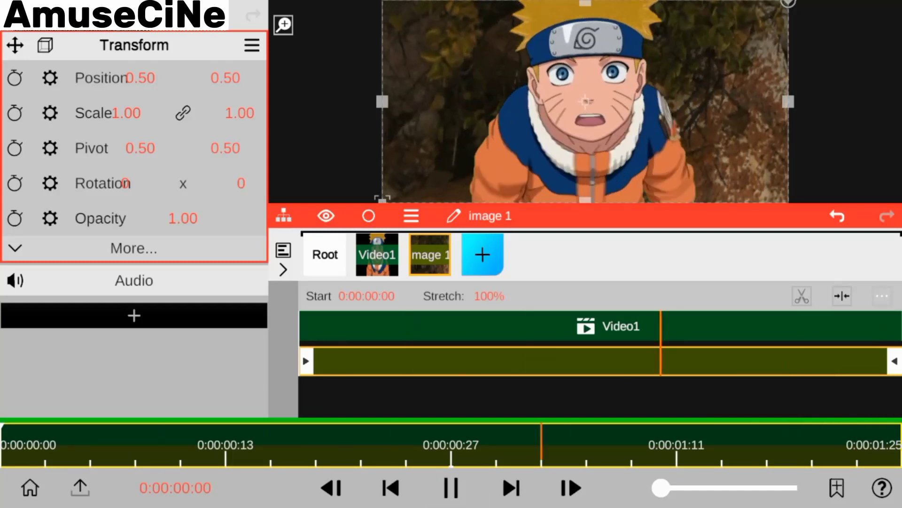
click(468, 496)
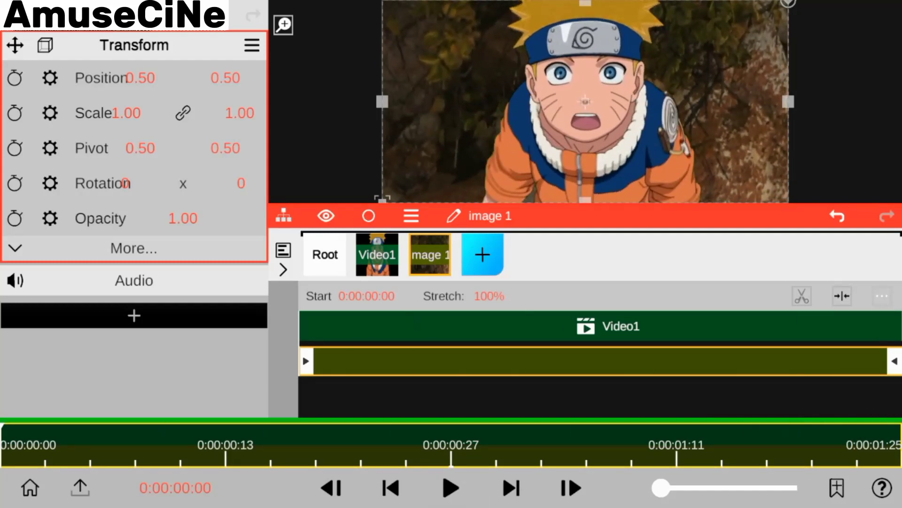
click(483, 255)
click(686, 71)
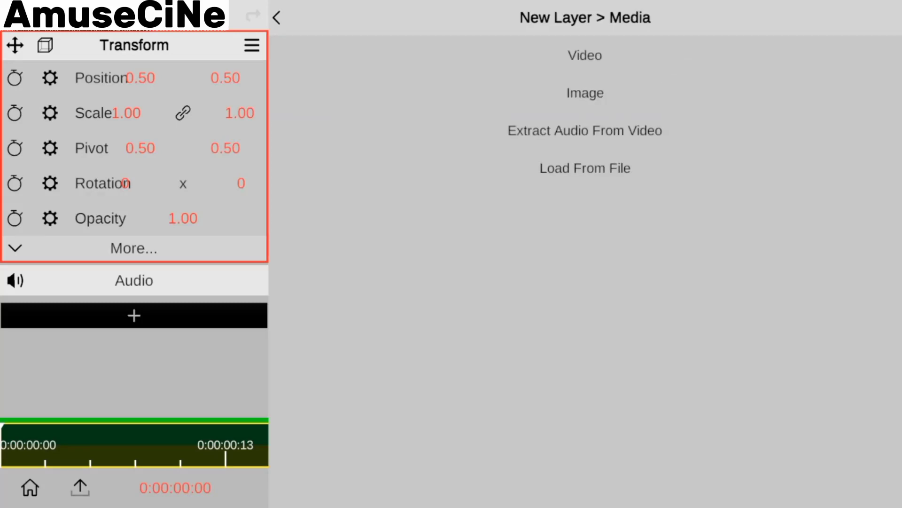
Add the Video2 layer starting after the Naruto clip and shorten image 1 to match Video1
click(443, 61)
click(324, 255)
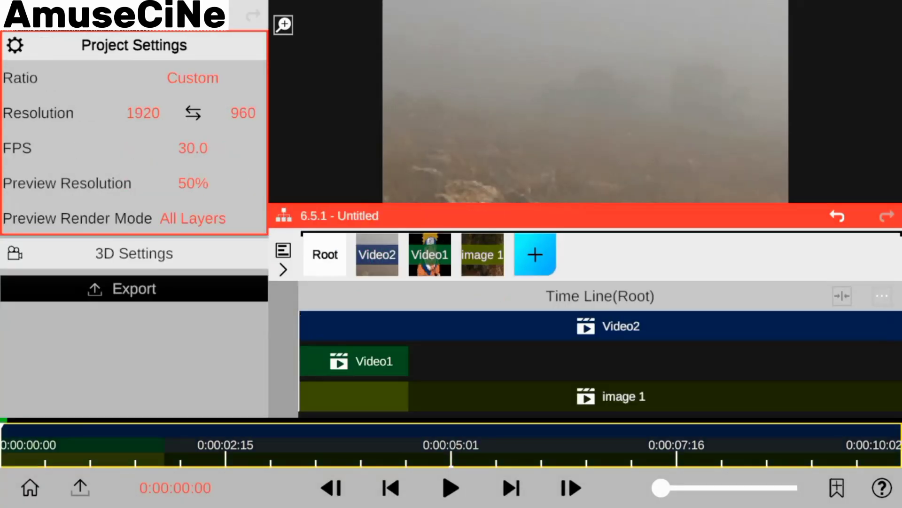
drag(608, 328, 701, 329)
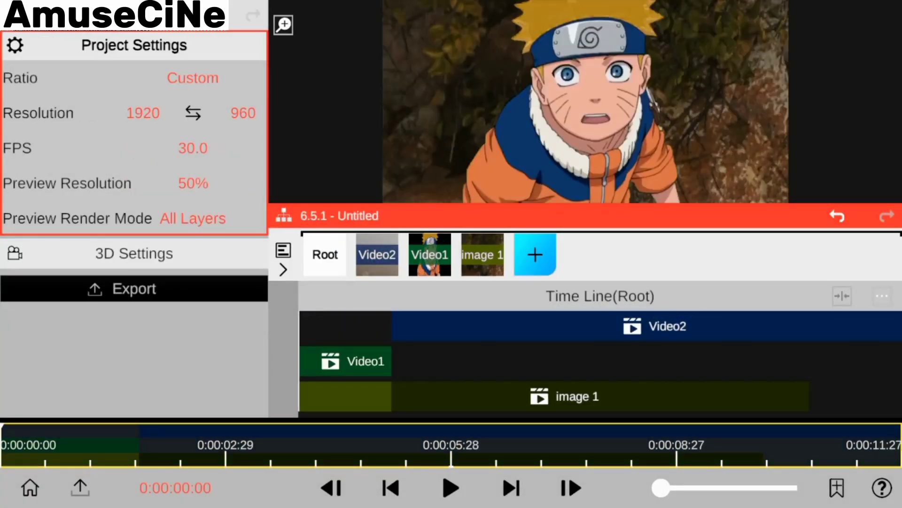
click(338, 389)
click(840, 301)
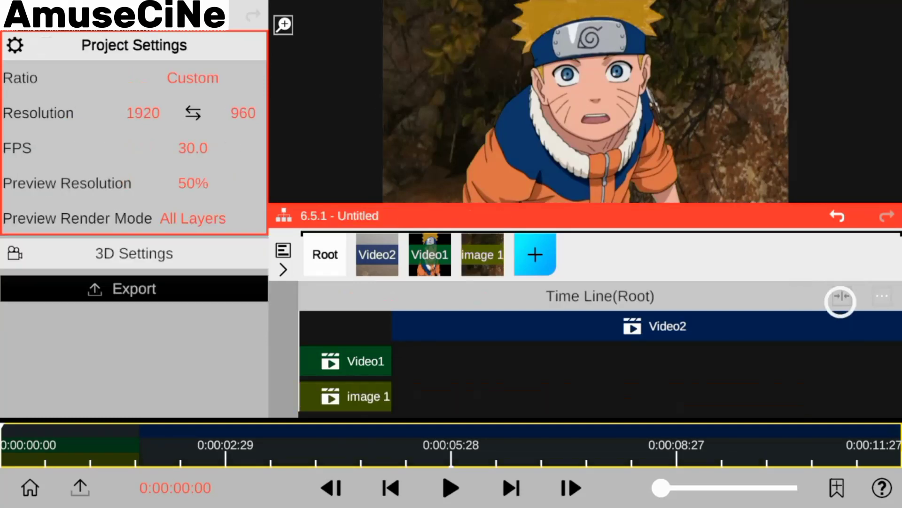
Preview the Video2 section, then pause and deselect Video2
drag(676, 446, 722, 445)
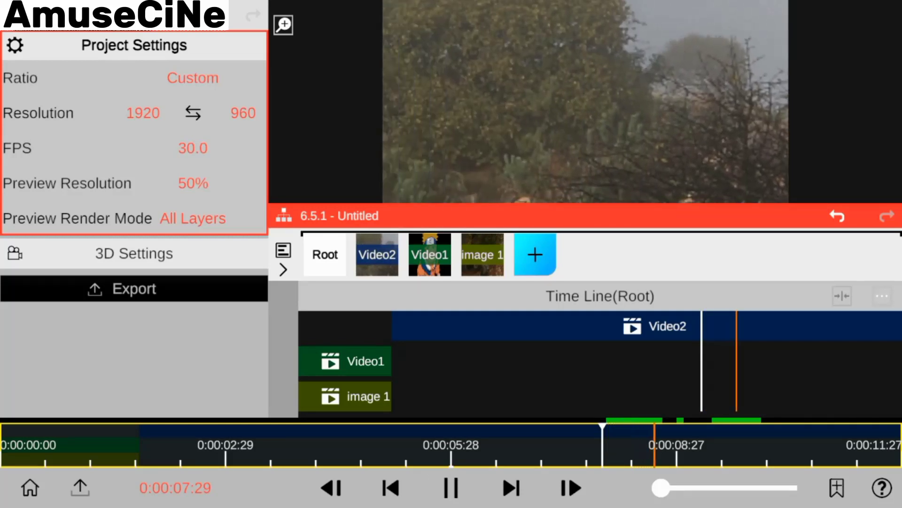
click(444, 488)
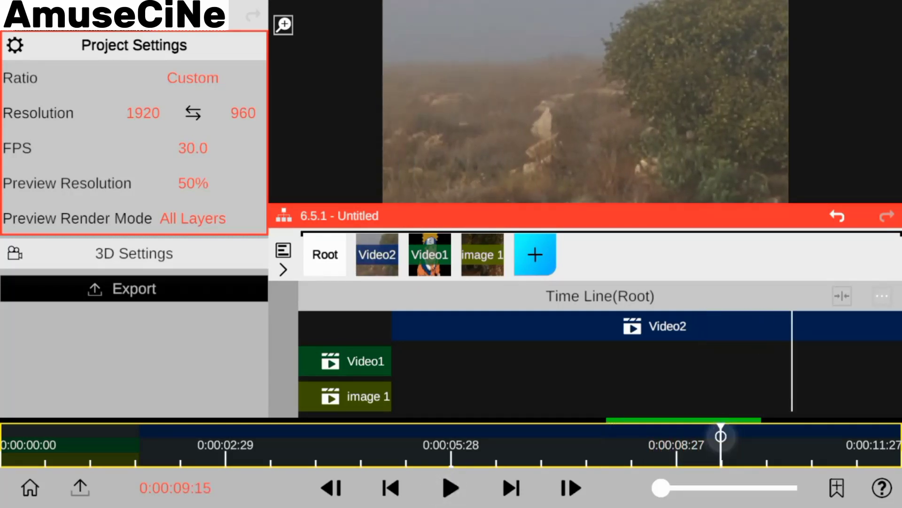
click(811, 334)
click(859, 307)
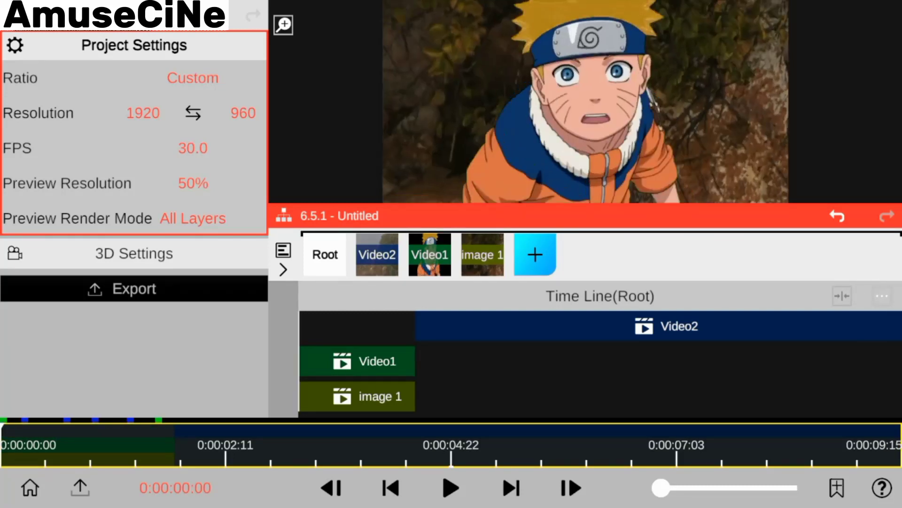
Add a Group layer and rename Video2 to 'image 2'
click(544, 264)
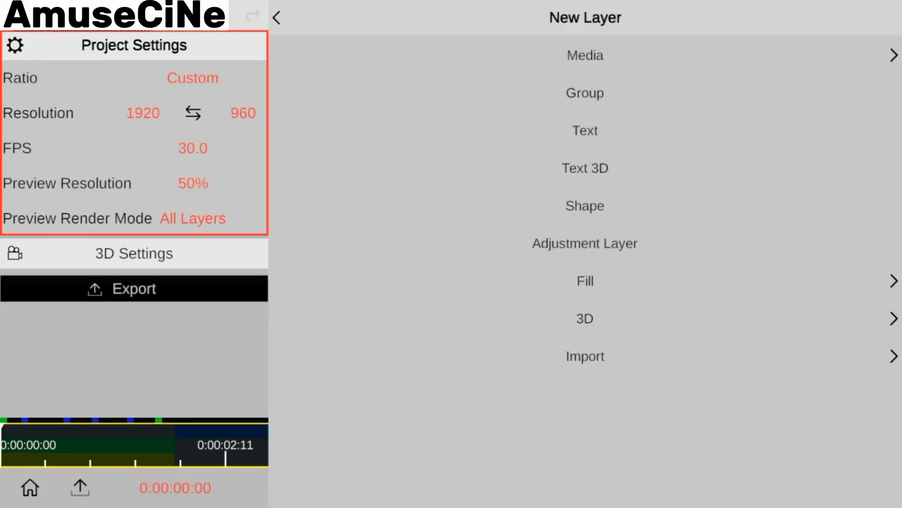
click(584, 92)
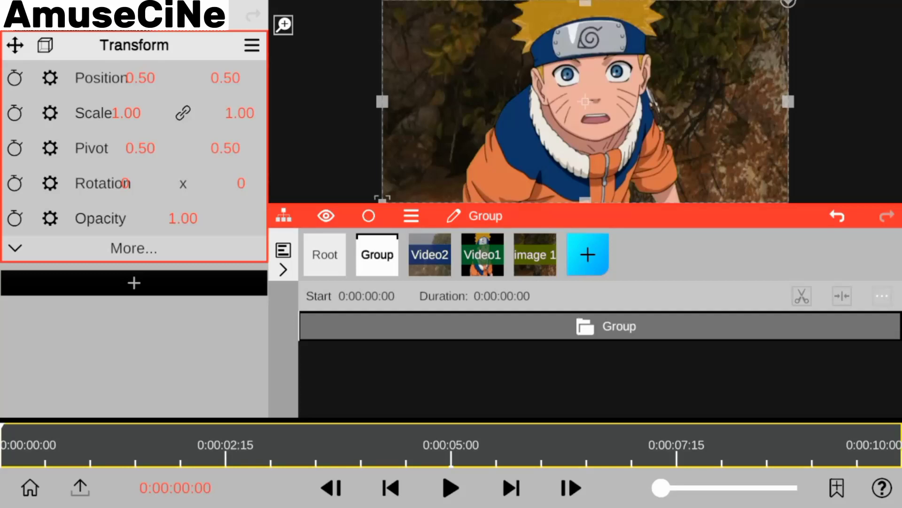
click(415, 265)
click(470, 216)
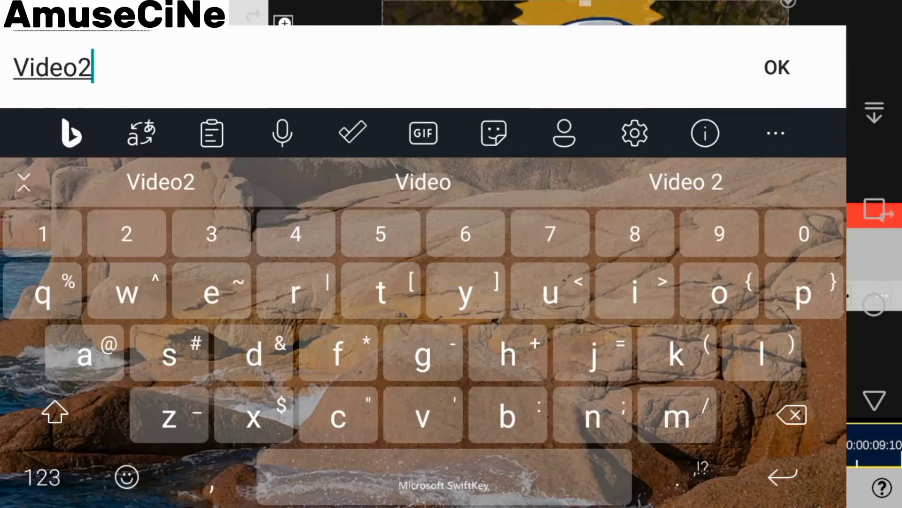
key(BackSpace)
key(BackSpace)
key(BackSpace)
text(image)
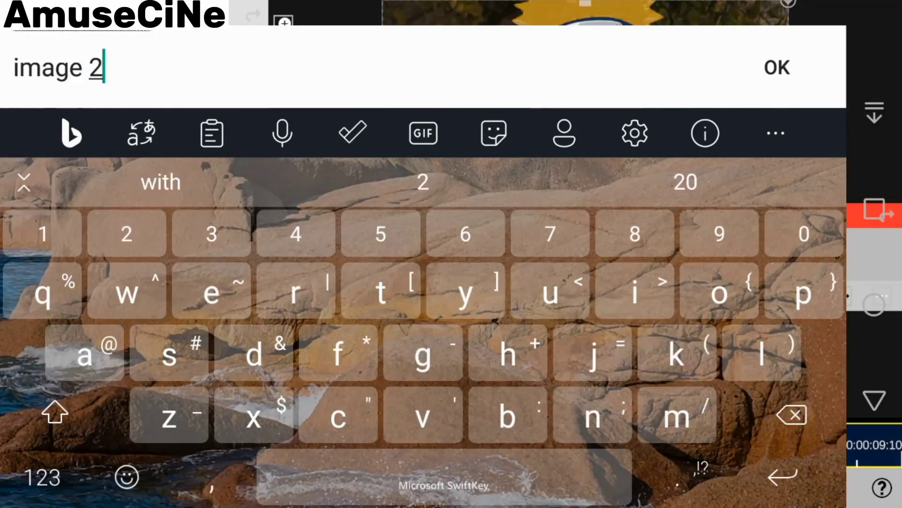
click(777, 67)
Move image 2, Video1 and image 1 into the Group and open it
drag(430, 254, 377, 336)
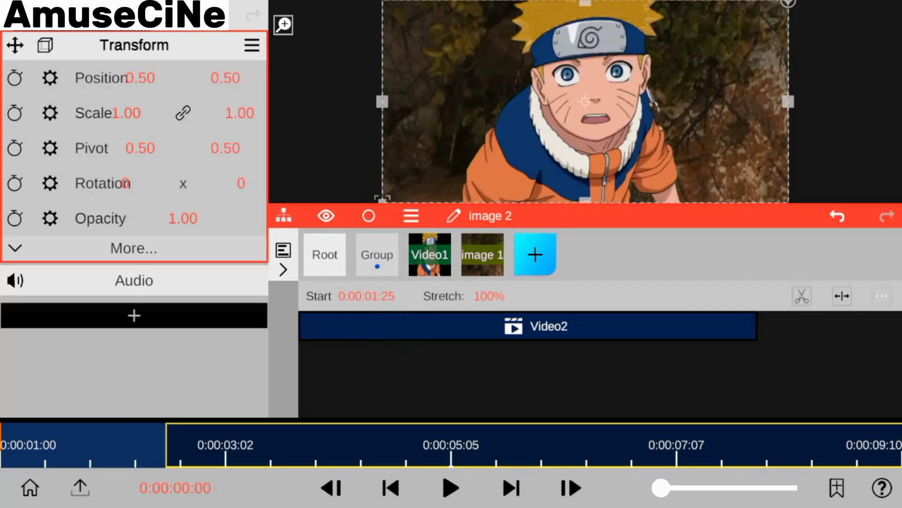
drag(429, 254, 383, 332)
drag(416, 262, 381, 332)
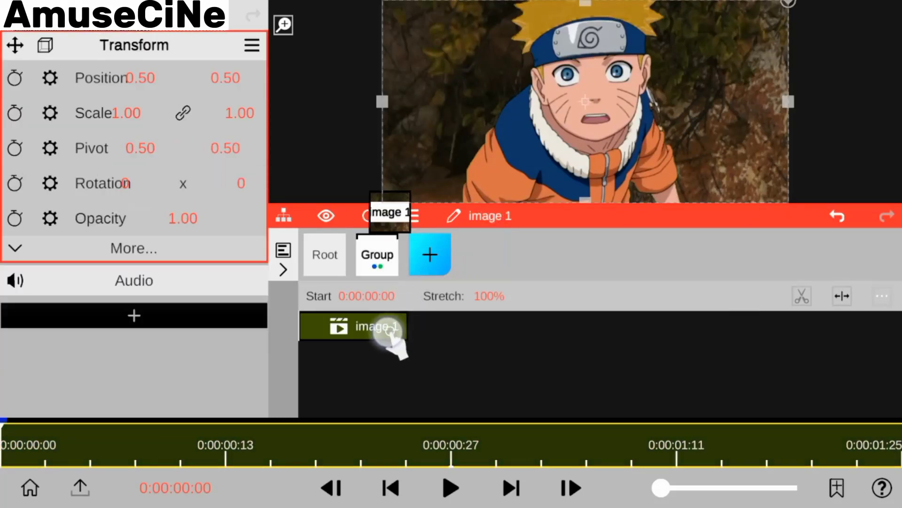
click(377, 255)
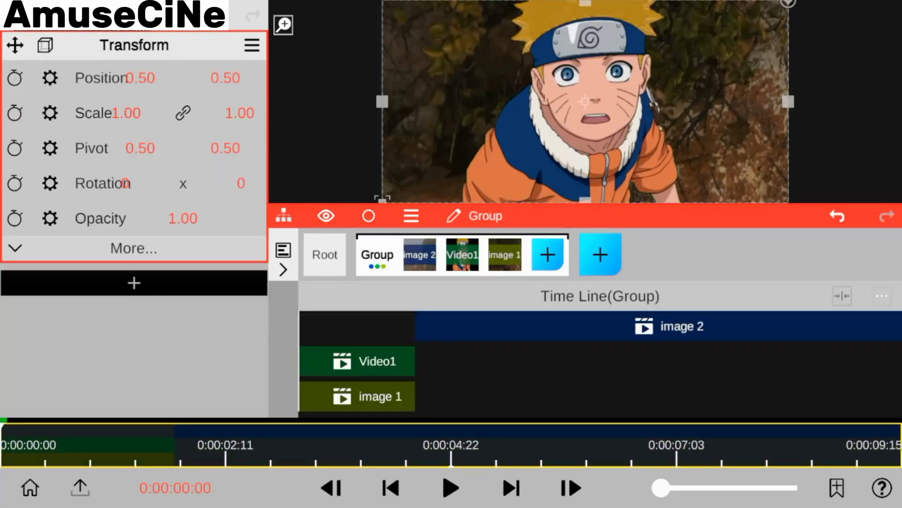
Add Color Grading to the Group and shift the Gamma and Gain colour wheels
click(134, 282)
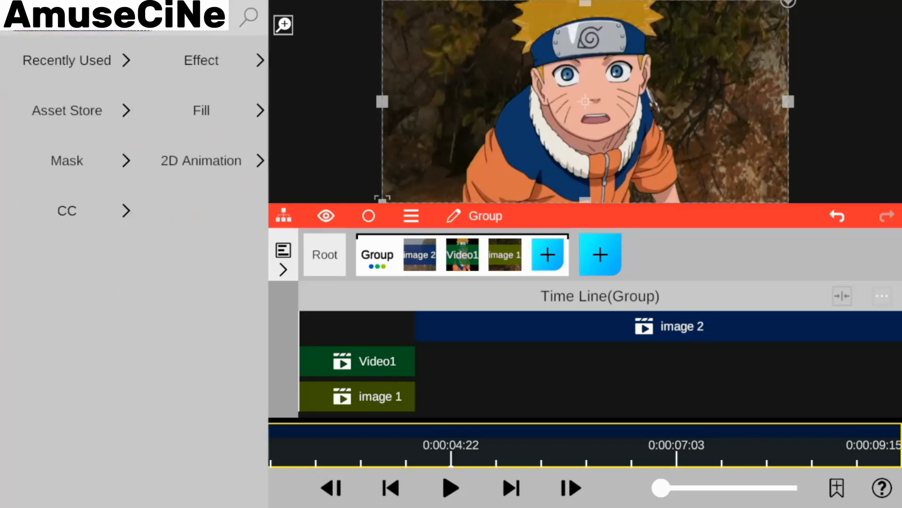
click(62, 211)
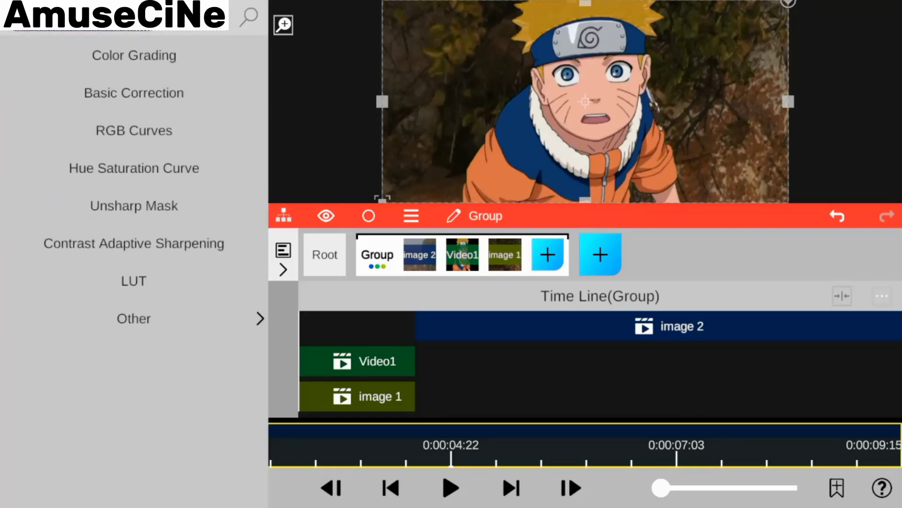
click(135, 54)
click(134, 315)
drag(717, 229, 836, 230)
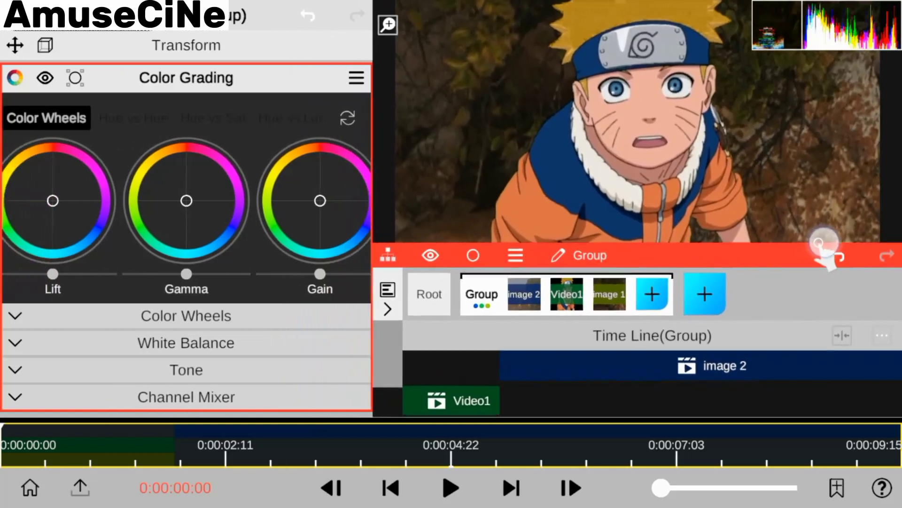
mouse_move(195, 200)
mouse_down()
mouse_move(229, 228)
mouse_move(182, 195)
mouse_up()
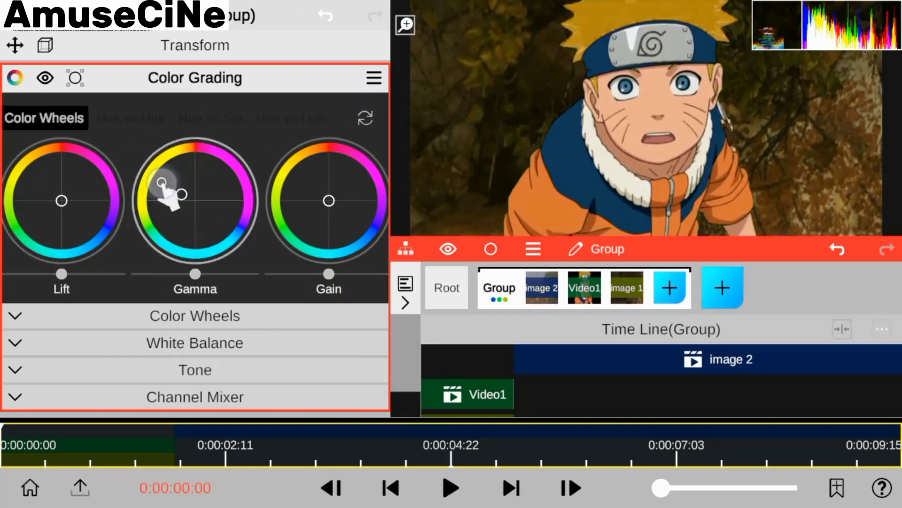
drag(329, 200, 327, 194)
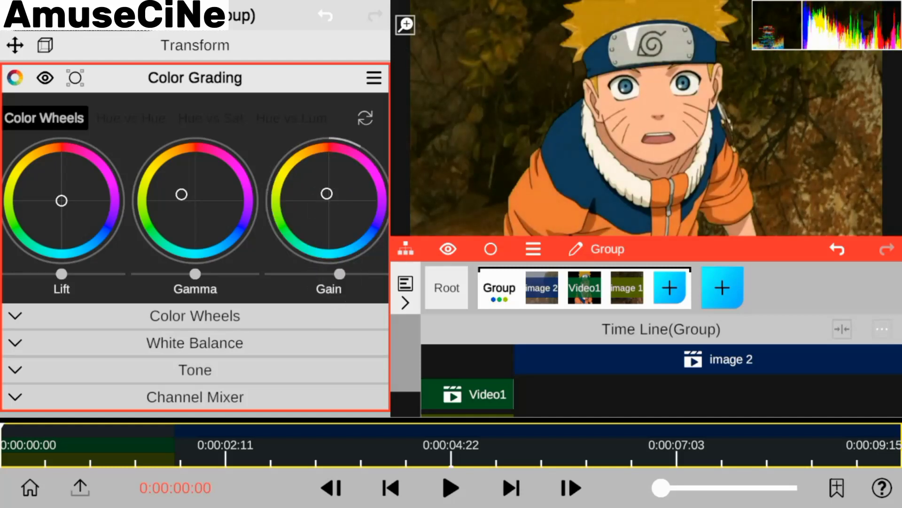
Set white balance to Temperature -6, Tint 9, and add two Hue vs Sat saturation bumps
click(195, 343)
drag(308, 282, 287, 289)
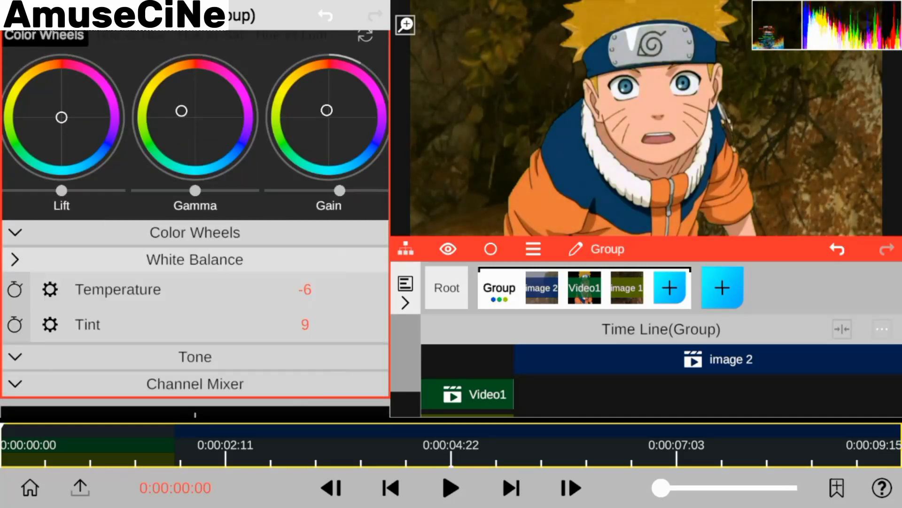
click(211, 117)
drag(81, 217, 86, 170)
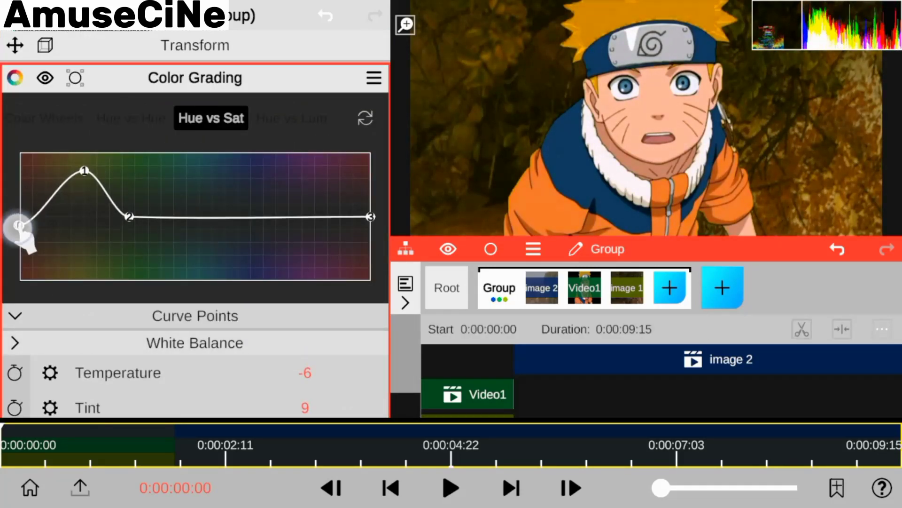
drag(186, 223, 134, 193)
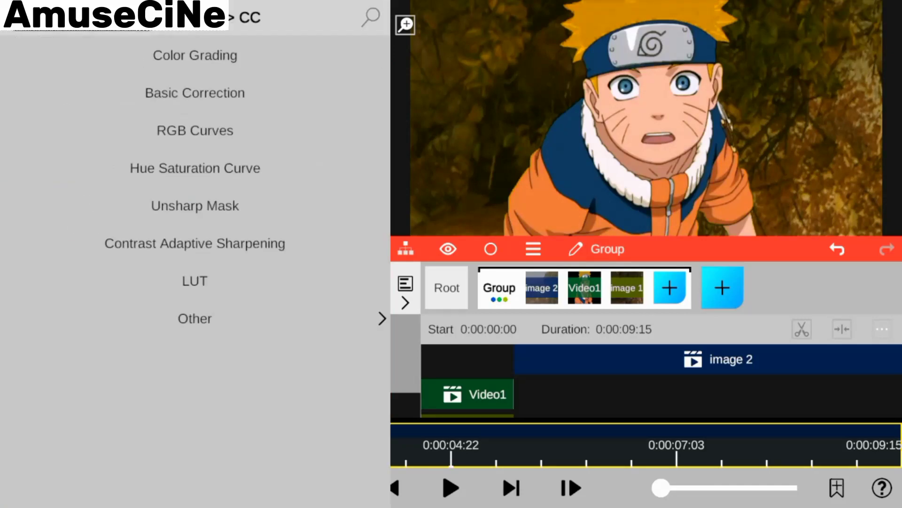
Add Basic Correction with Saturation 0.15, Exposure 0.08, Contrast 0.12 and lifted tone levels
click(191, 93)
click(19, 235)
click(19, 208)
drag(282, 303, 301, 302)
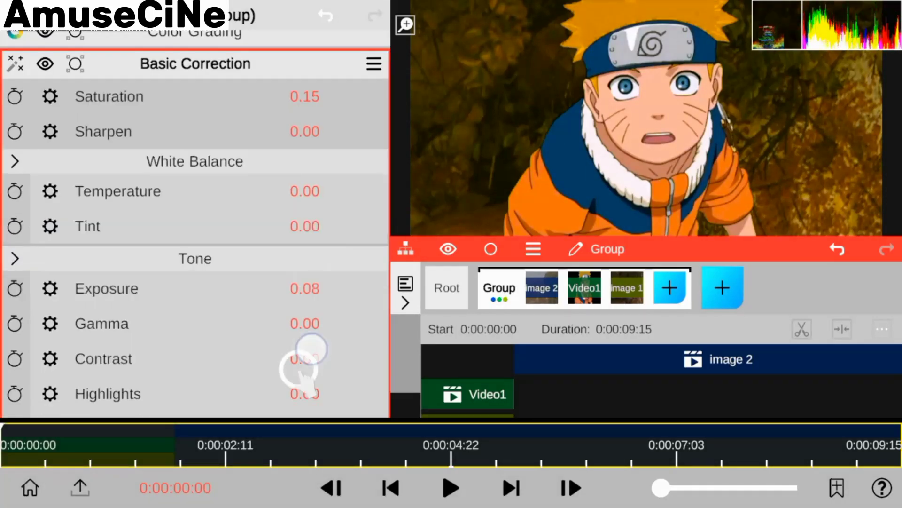
drag(302, 362, 312, 362)
mouse_move(301, 336)
mouse_down()
mouse_move(306, 286)
mouse_move(319, 289)
mouse_move(312, 324)
mouse_up()
drag(301, 360, 312, 392)
scroll(195, 211, up, 5)
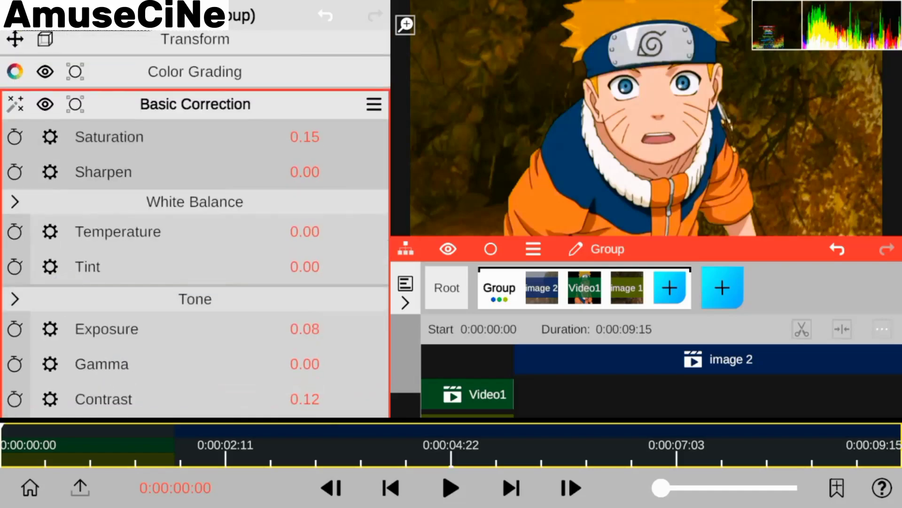
Apply the Contrast_D filter with blending lowered to 0.14
click(375, 101)
click(70, 222)
click(195, 55)
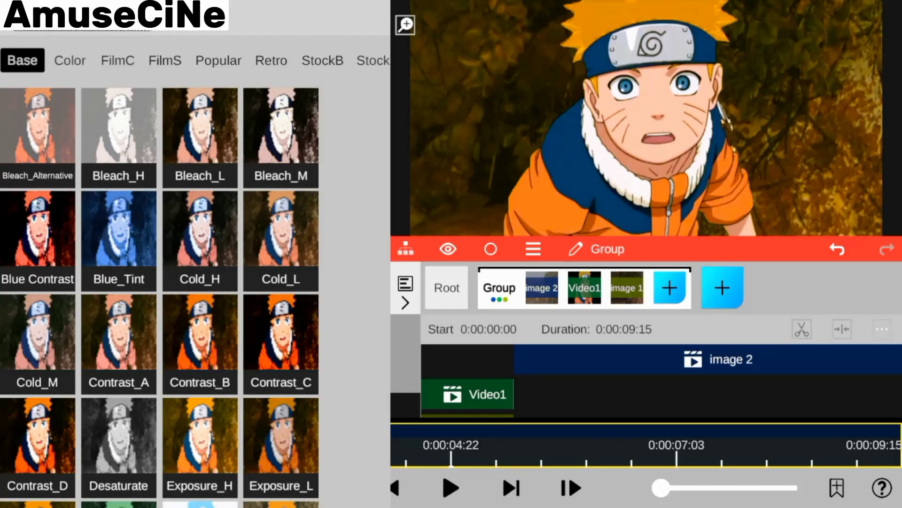
click(37, 437)
drag(302, 322, 302, 267)
click(195, 142)
click(309, 442)
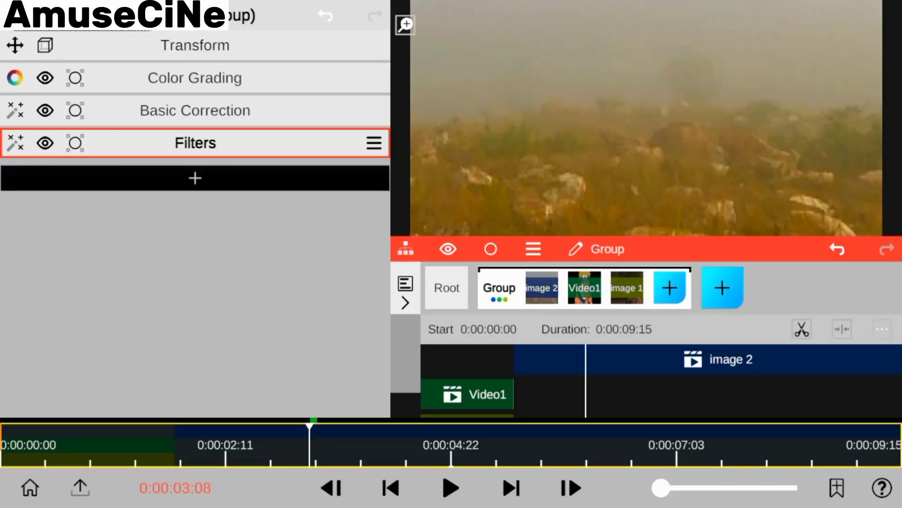
click(446, 287)
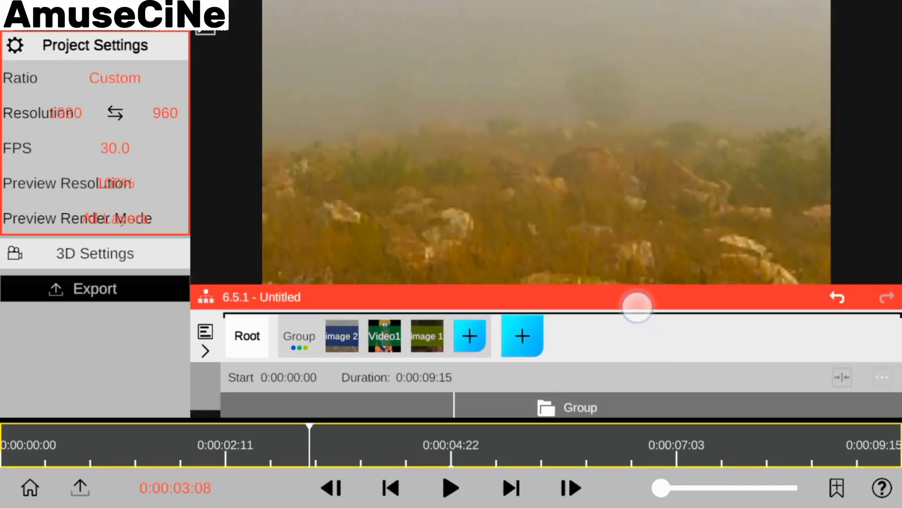
Enlarge the preview, play the graded composite, and edit the project frame rate value
drag(637, 307, 683, 376)
click(450, 488)
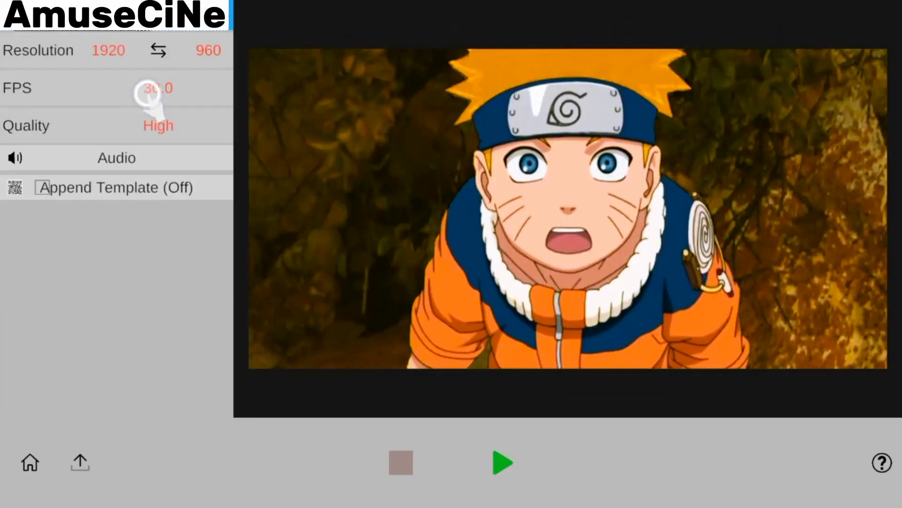
click(148, 94)
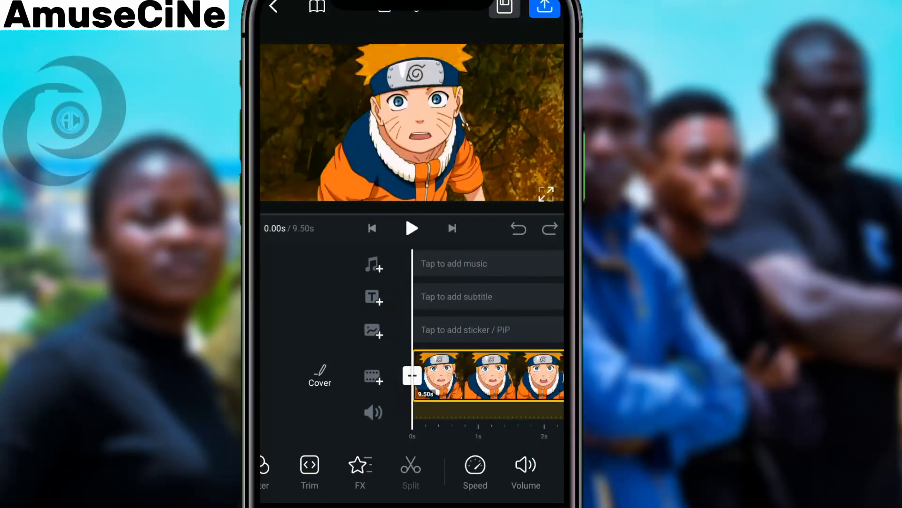
Split the composite at 1.84 s and trim the start of the second clip
drag(511, 326, 457, 322)
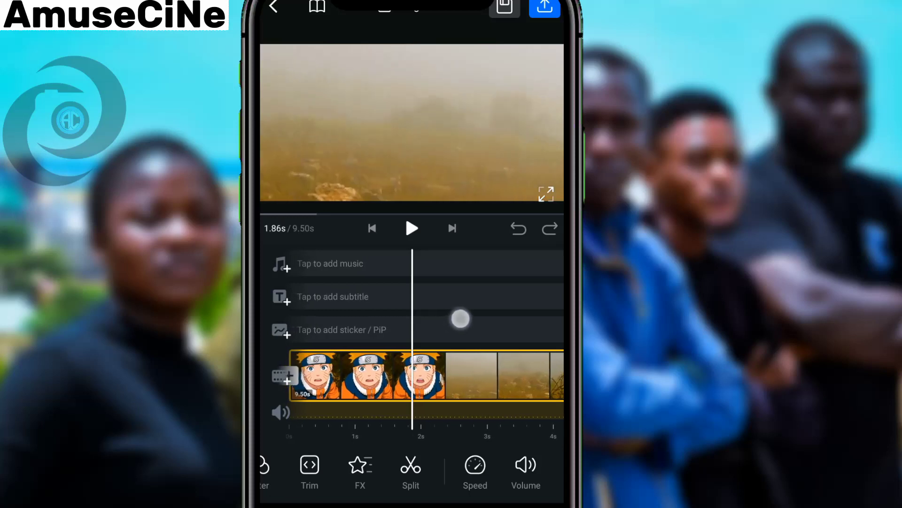
mouse_move(457, 322)
mouse_down()
mouse_move(346, 317)
mouse_move(513, 324)
mouse_move(324, 315)
mouse_up()
click(411, 465)
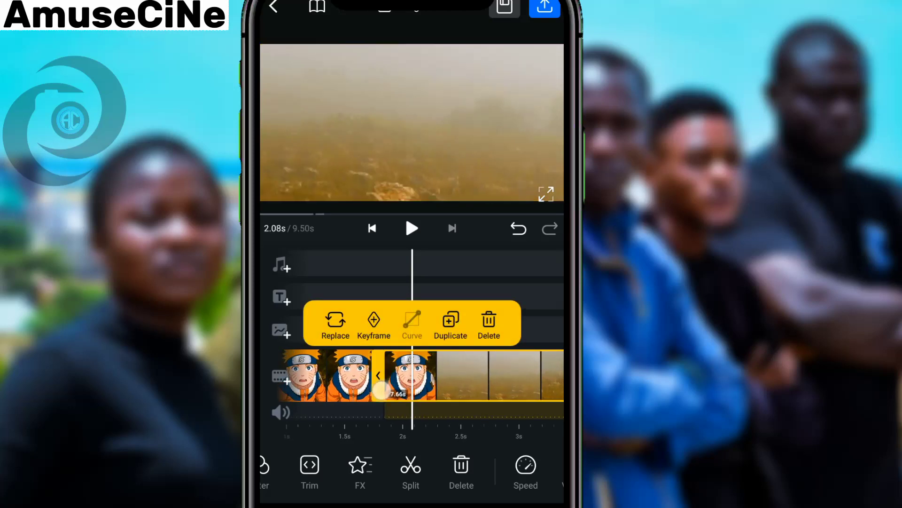
drag(379, 375, 405, 376)
click(440, 321)
Bring the playhead back to 0.89 s in the first Naruto clip
drag(441, 321, 564, 324)
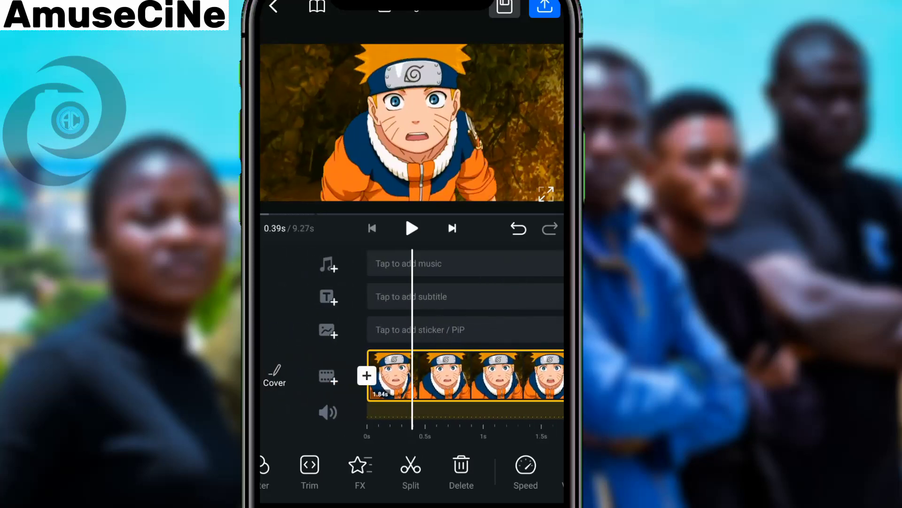
click(416, 469)
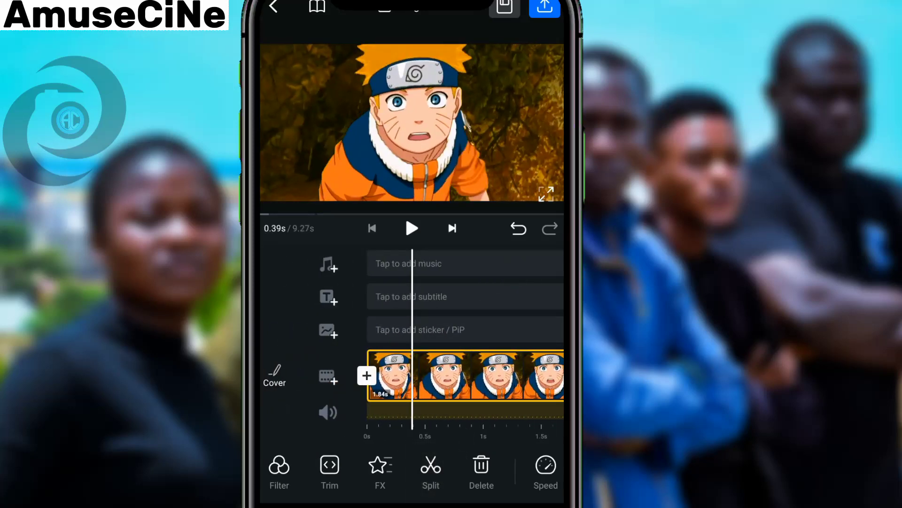
mouse_move(506, 306)
mouse_down()
mouse_move(441, 319)
mouse_move(550, 306)
mouse_up()
drag(498, 468, 301, 467)
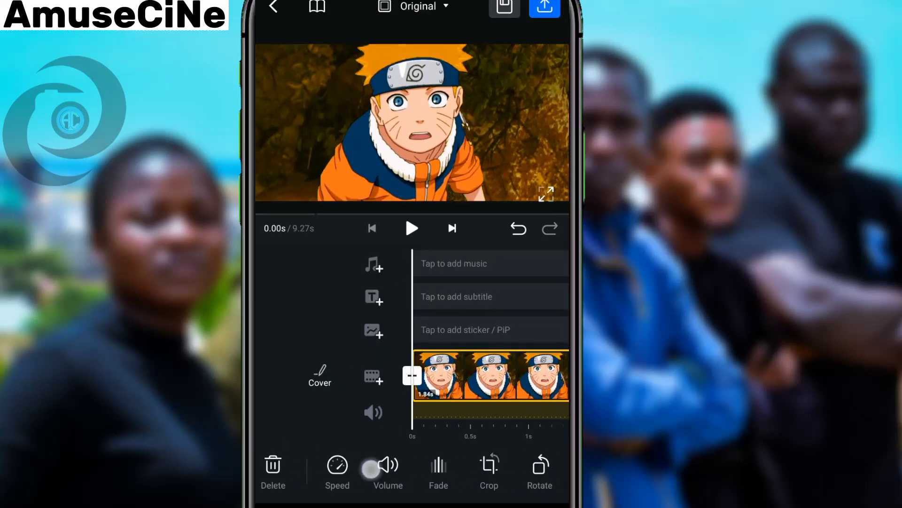
Apply Zoom Out to the Naruto clip and split it at 0.93 s into 0.93 s and 0.91 s pieces
click(421, 474)
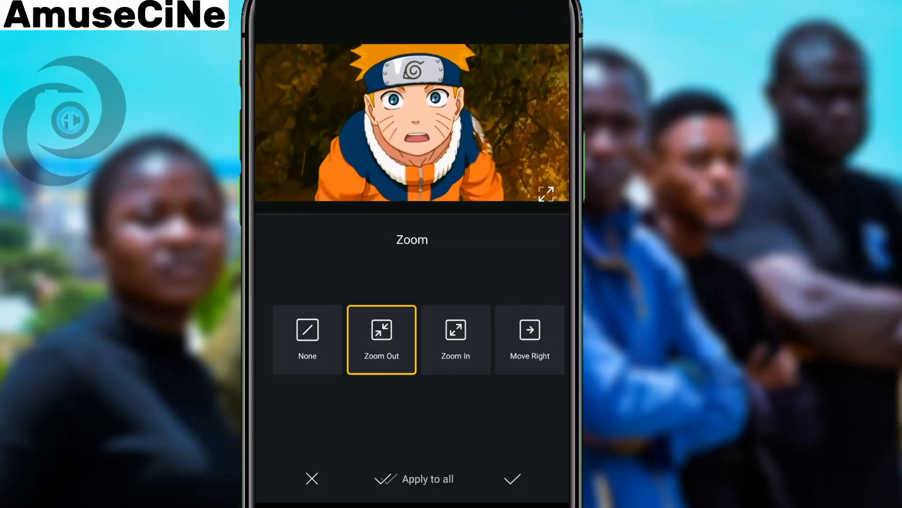
click(512, 479)
drag(419, 329, 312, 331)
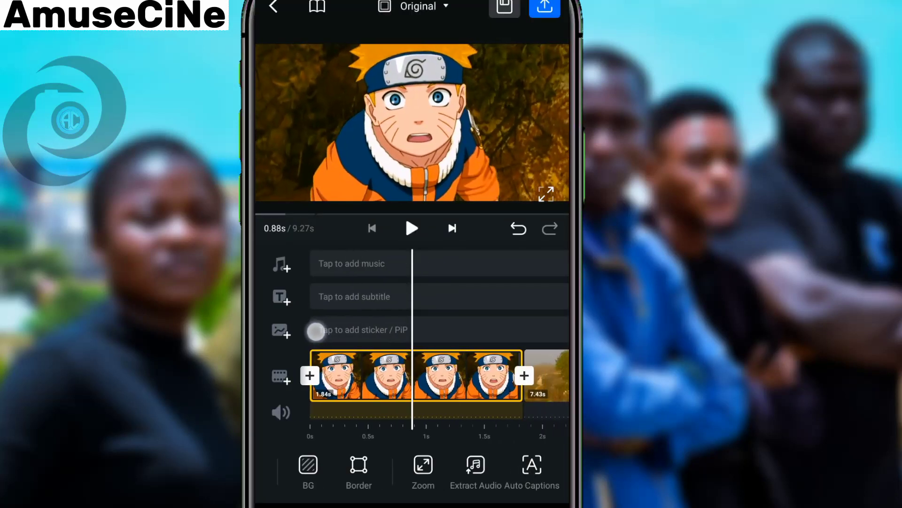
drag(282, 465, 339, 460)
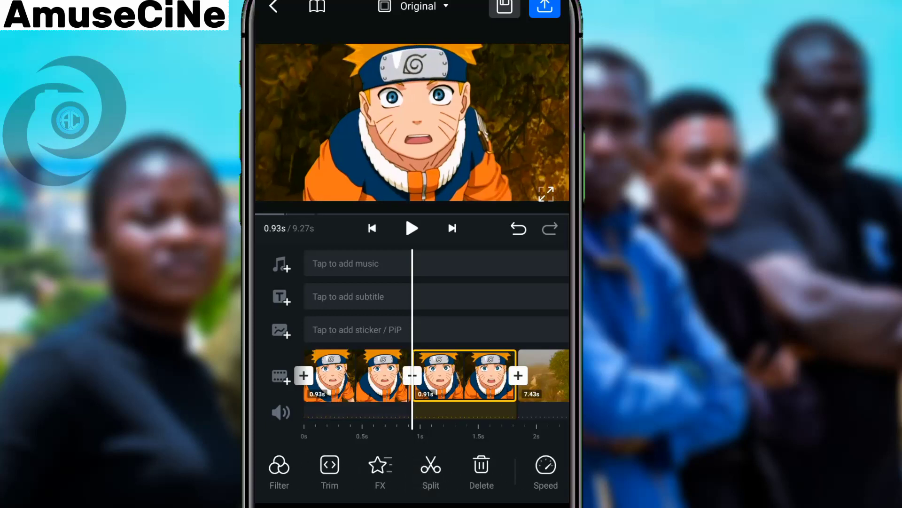
drag(388, 323, 294, 299)
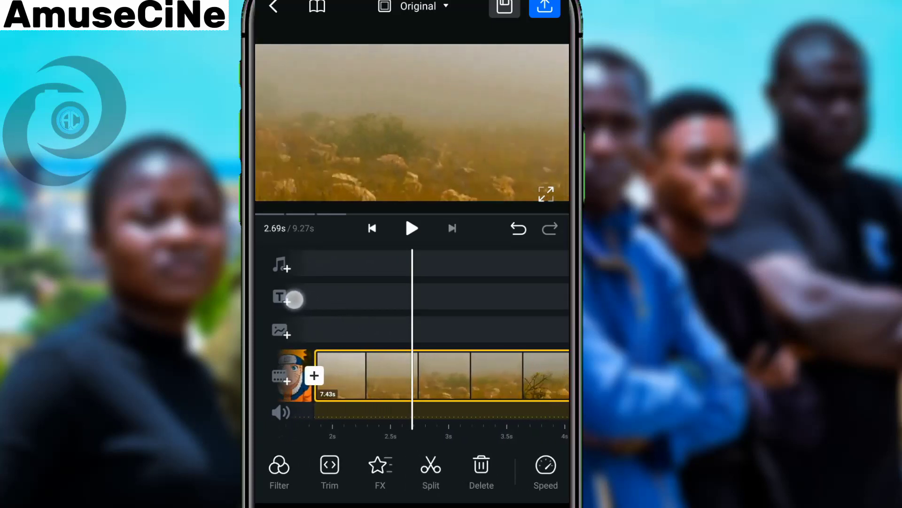
Lower the fog clip's four speed-curve points, stretching it from 7.43 s to 9.65 s
drag(381, 465, 282, 465)
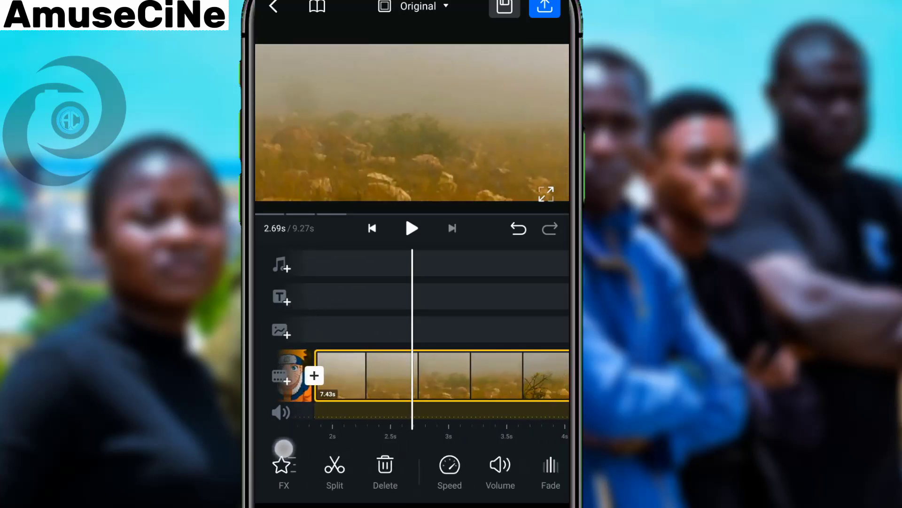
click(447, 466)
drag(276, 358, 277, 386)
drag(344, 358, 365, 384)
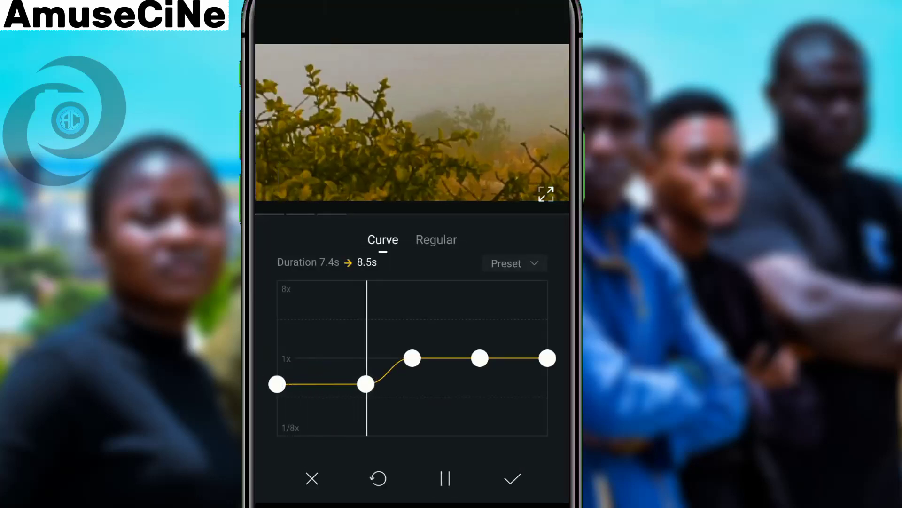
drag(412, 358, 425, 378)
drag(480, 358, 484, 396)
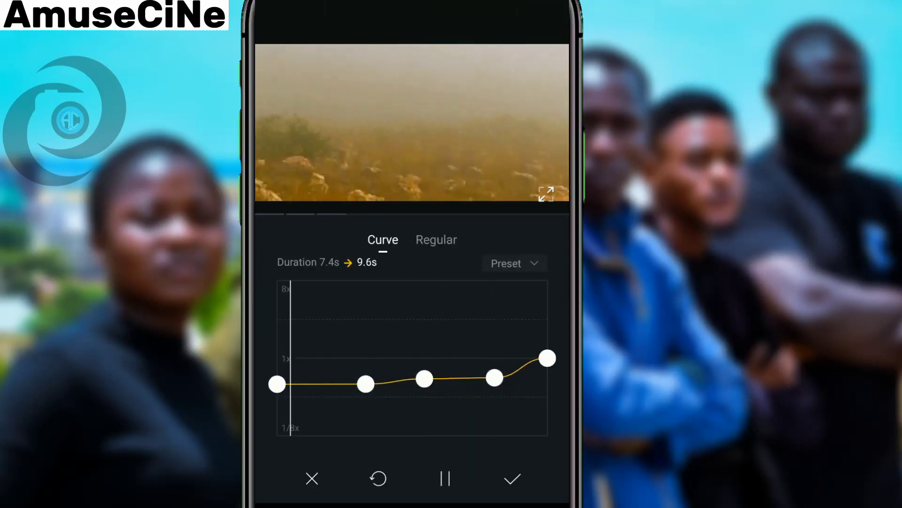
click(513, 479)
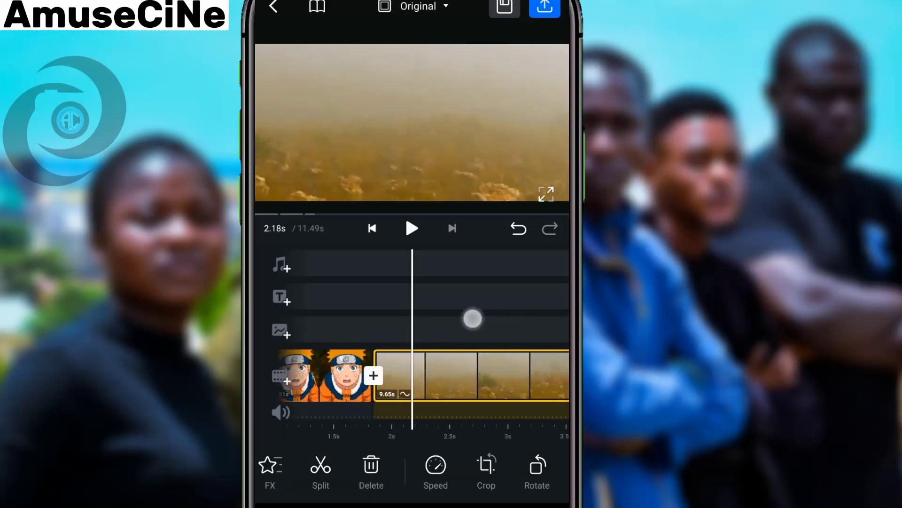
drag(472, 319, 444, 324)
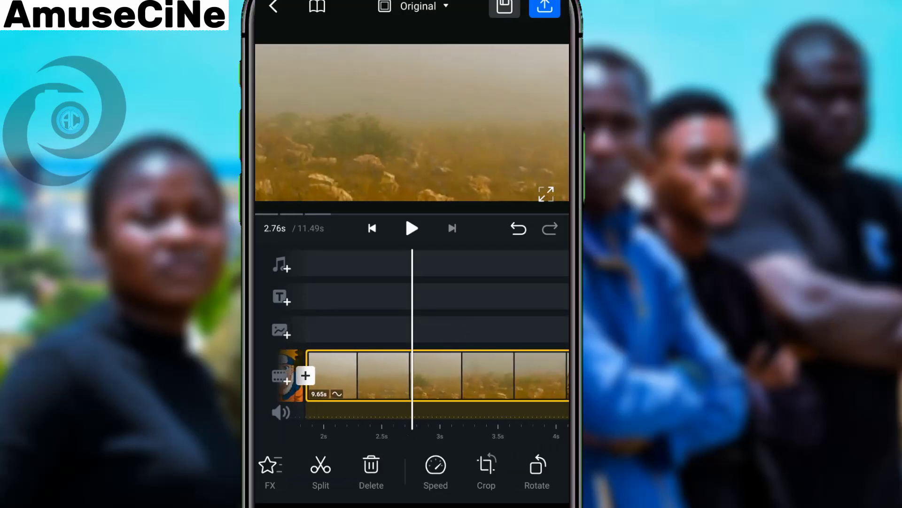
Split the fog clip and move its 1.17s piece between the two Naruto halves
click(321, 470)
click(518, 228)
drag(474, 320, 478, 321)
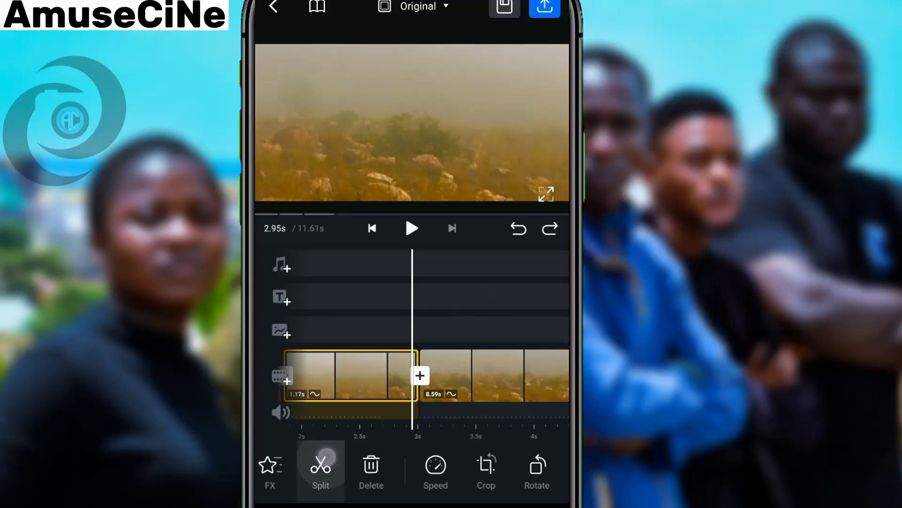
drag(287, 374, 367, 373)
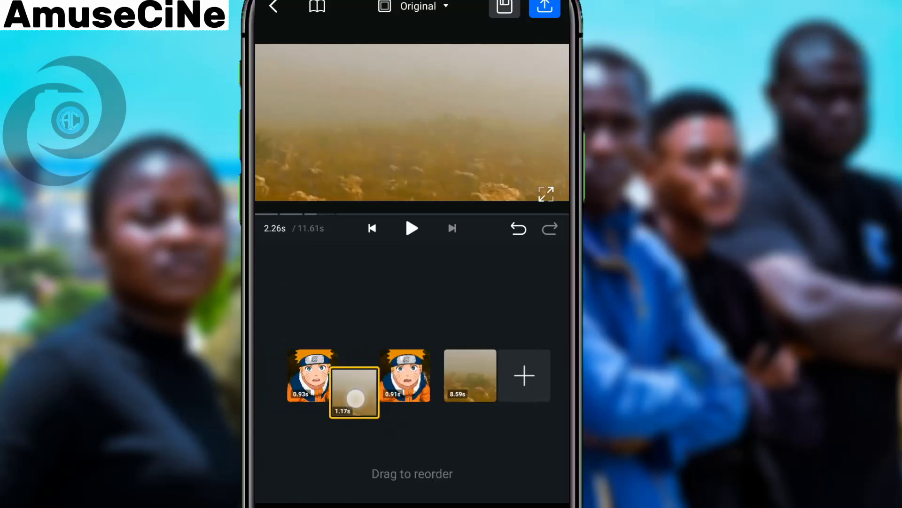
mouse_move(418, 383)
mouse_down()
mouse_move(353, 379)
mouse_move(430, 407)
mouse_up()
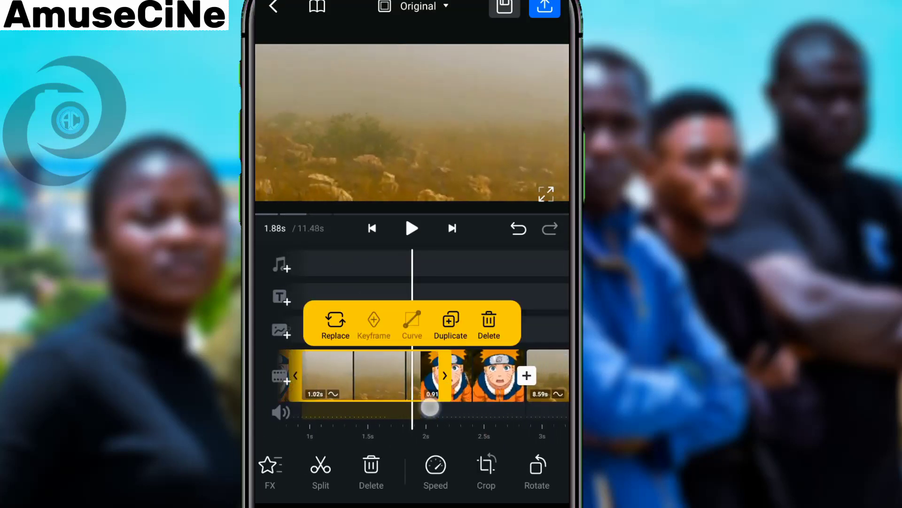
Trim the start of the 8.59s fog clip down to 6.69s
click(456, 376)
mouse_move(438, 315)
mouse_down()
mouse_move(296, 308)
mouse_move(397, 333)
mouse_up()
click(399, 376)
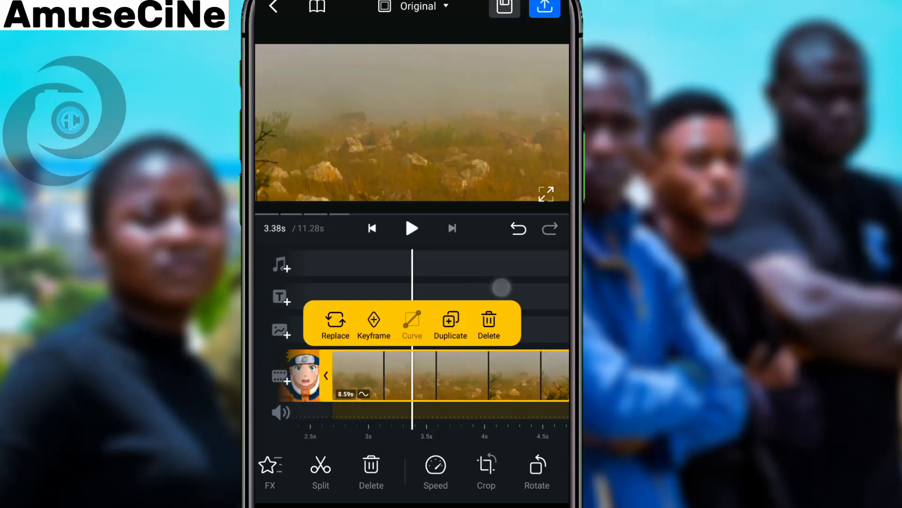
drag(325, 375, 401, 425)
drag(502, 431, 507, 431)
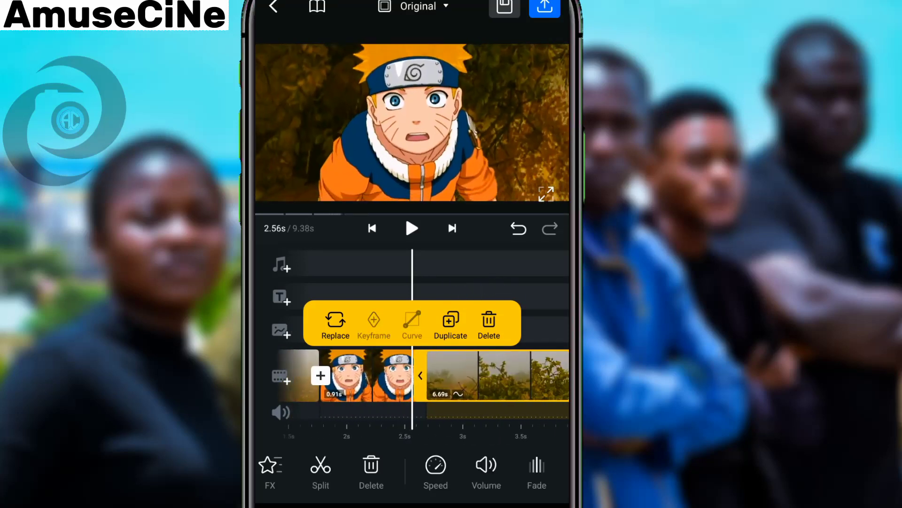
drag(495, 287, 482, 270)
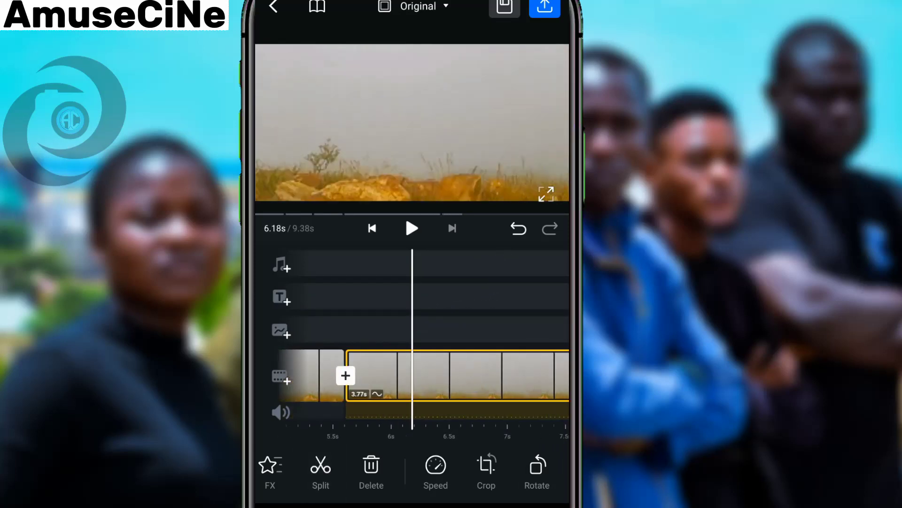
Delete the trailing 3.77s fog clip
click(372, 467)
drag(488, 298, 447, 304)
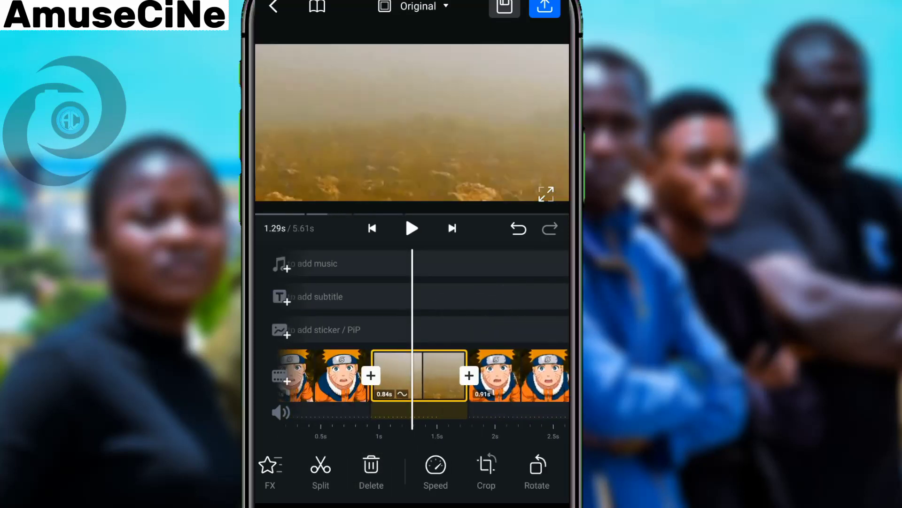
drag(541, 468, 282, 468)
Apply Zoom Out to the short fog clip and Zoom In to the 2.92s fog clip
click(419, 466)
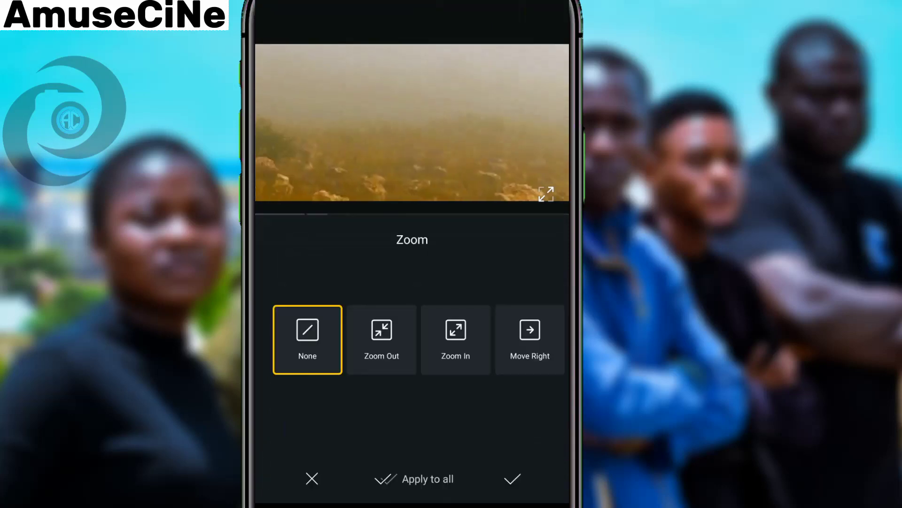
click(456, 339)
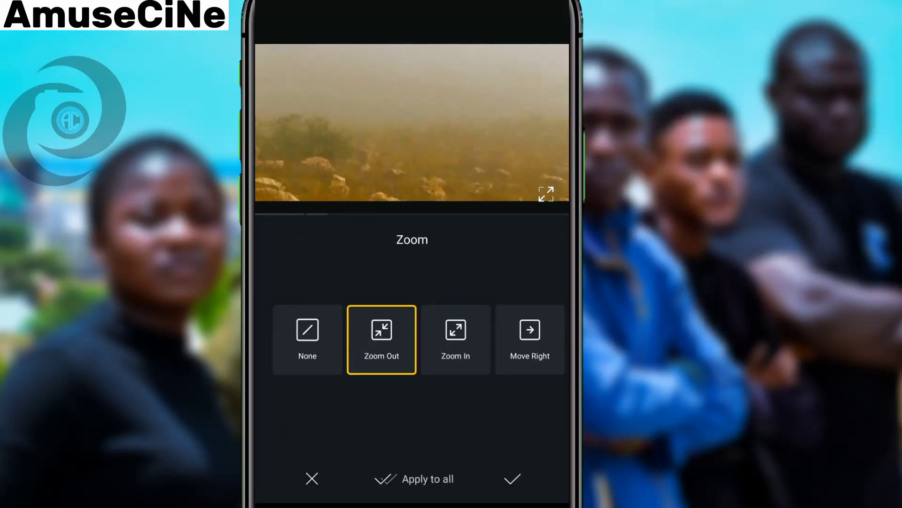
click(512, 478)
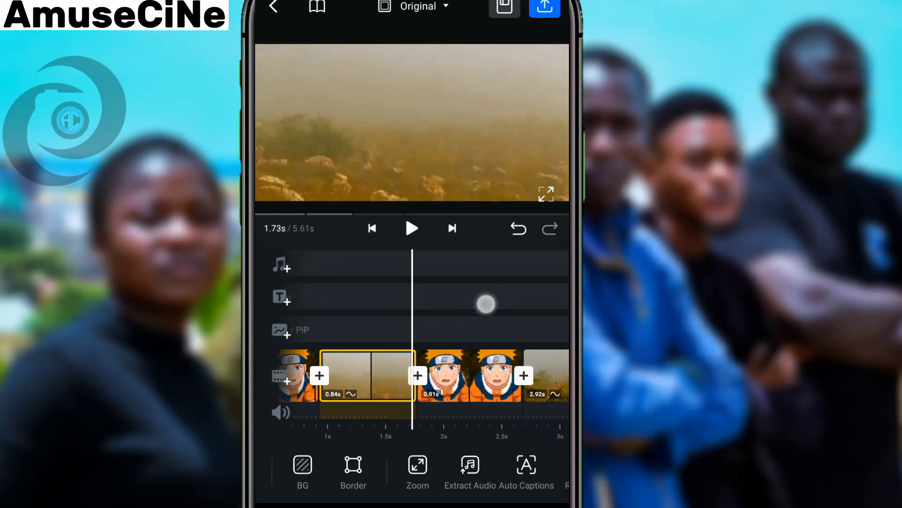
drag(500, 299, 441, 304)
click(340, 465)
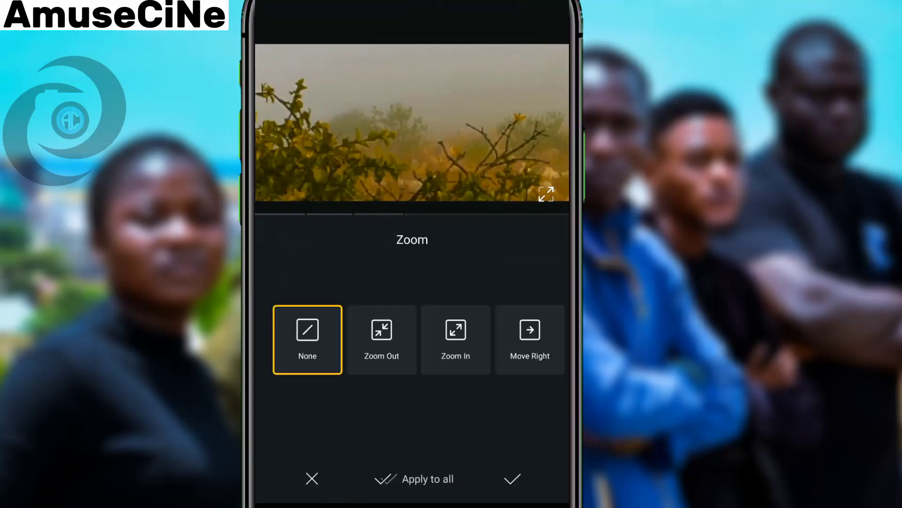
click(455, 338)
click(511, 478)
drag(444, 302, 494, 302)
click(412, 228)
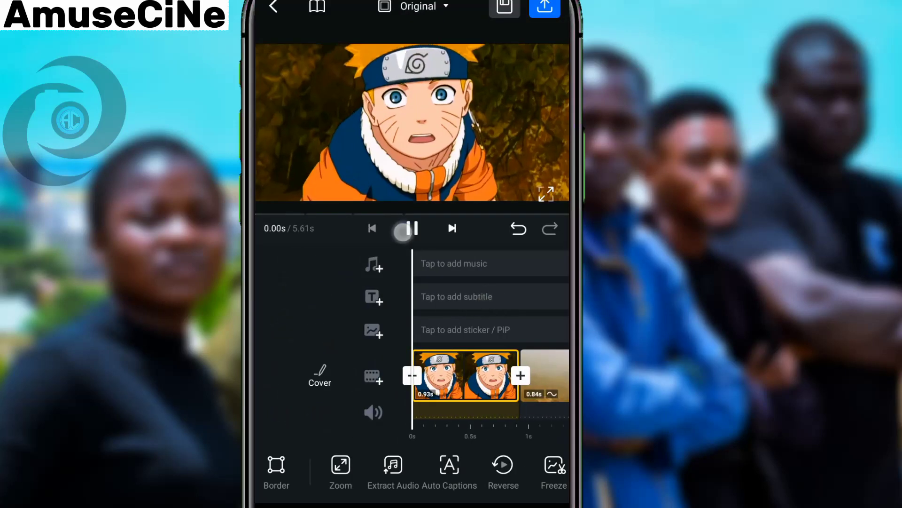
Extend the short fog insert to 1.05s and preview the sequence
drag(377, 322, 453, 323)
click(348, 376)
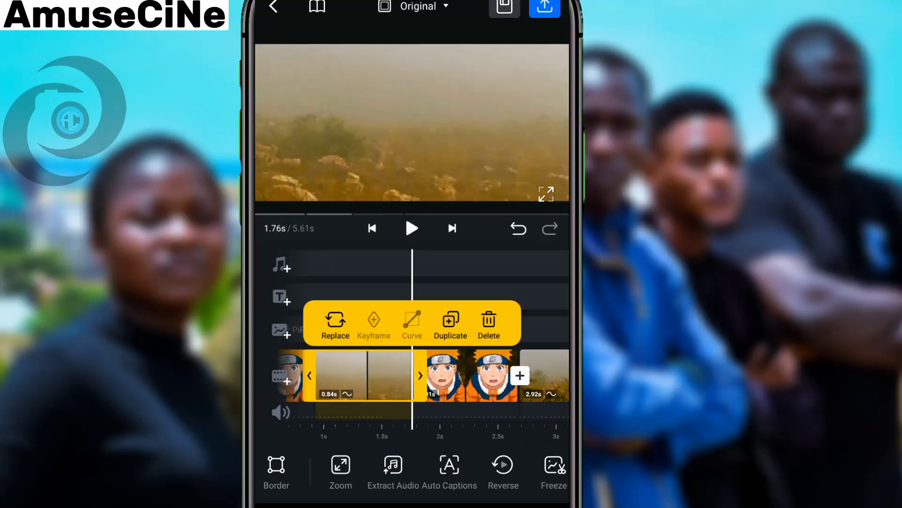
drag(423, 375, 444, 375)
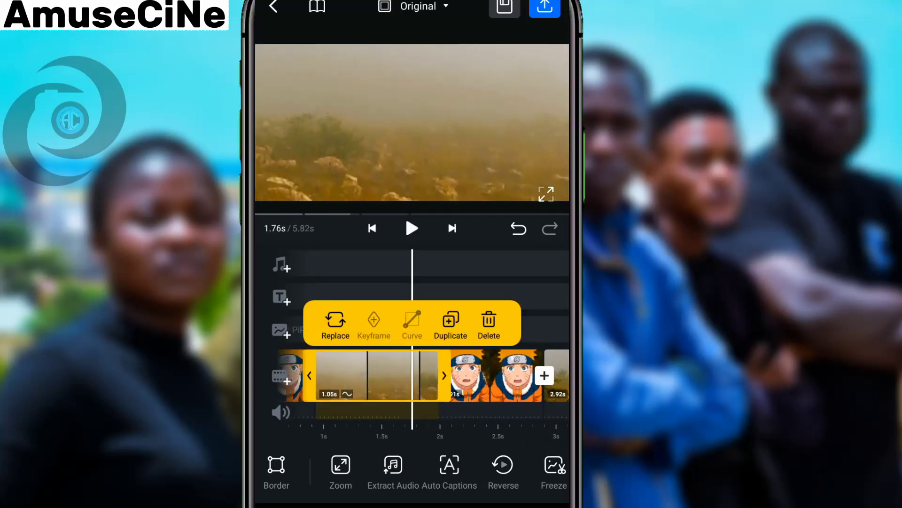
click(470, 376)
click(412, 228)
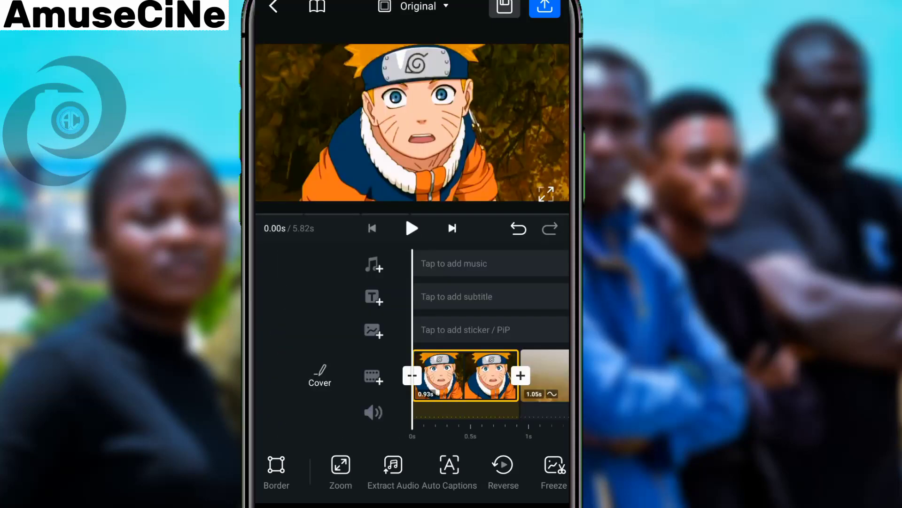
Export the 5.82s edit at 2.7K resolution and 60fps
click(545, 7)
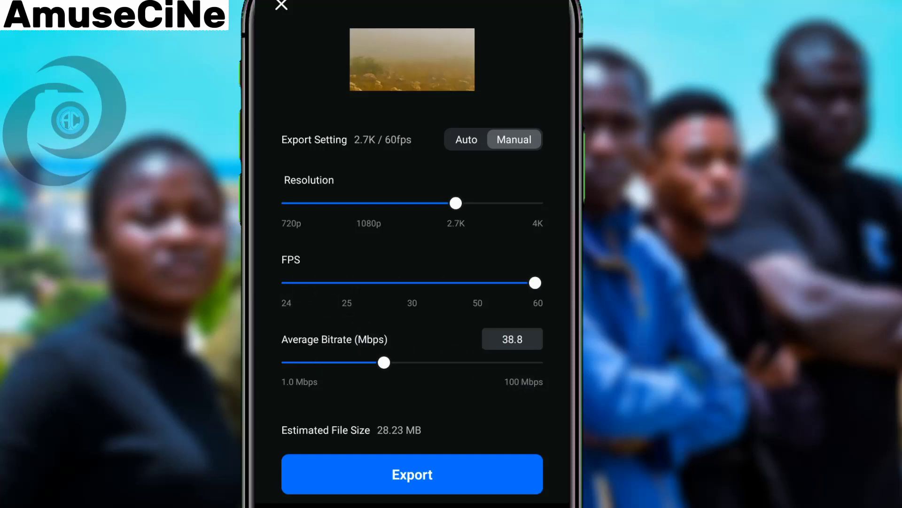
click(413, 474)
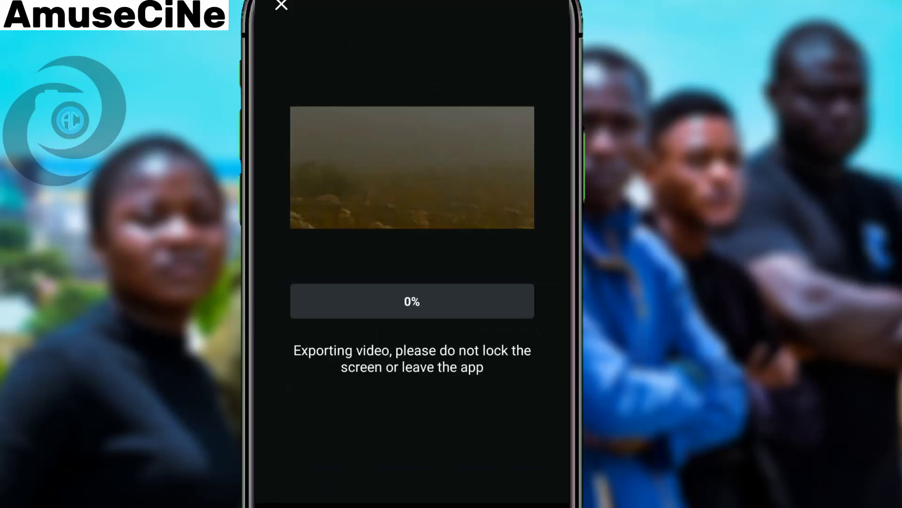